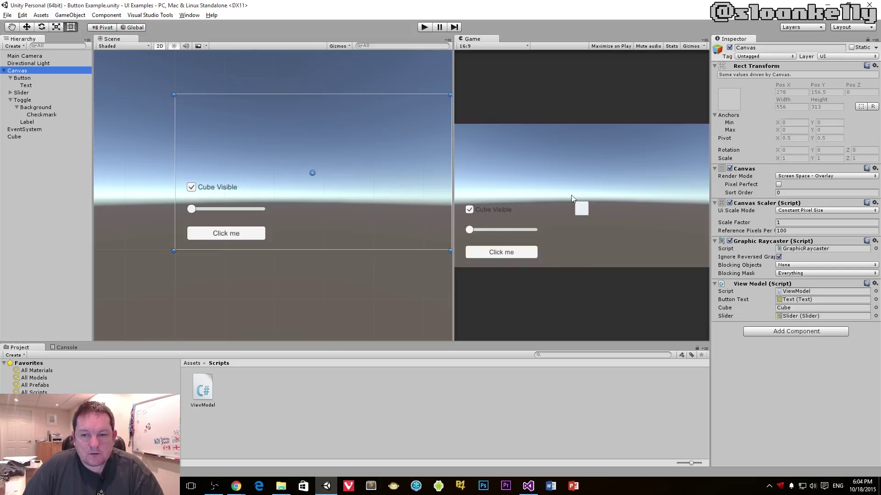
Add a UI Text element to the canvas and move it to the upper-left.
left_click_drag(454, 101, 438, 106)
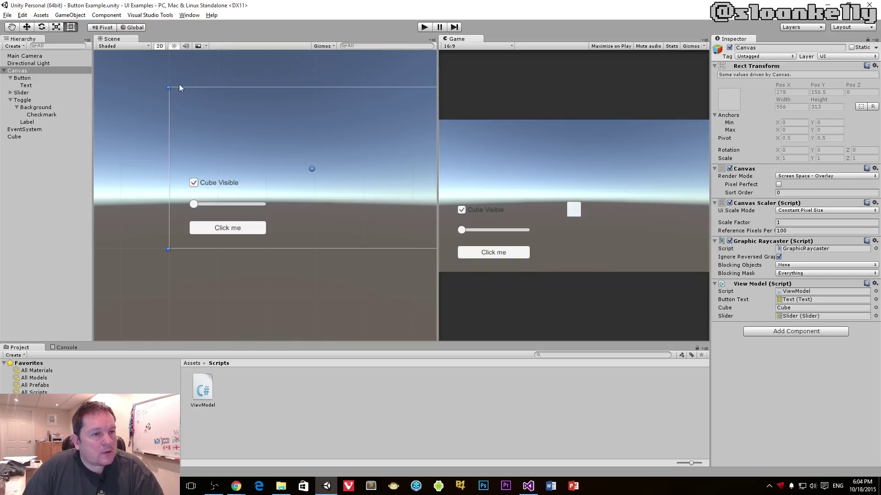
right_click(30, 70)
mouse_move(48, 196)
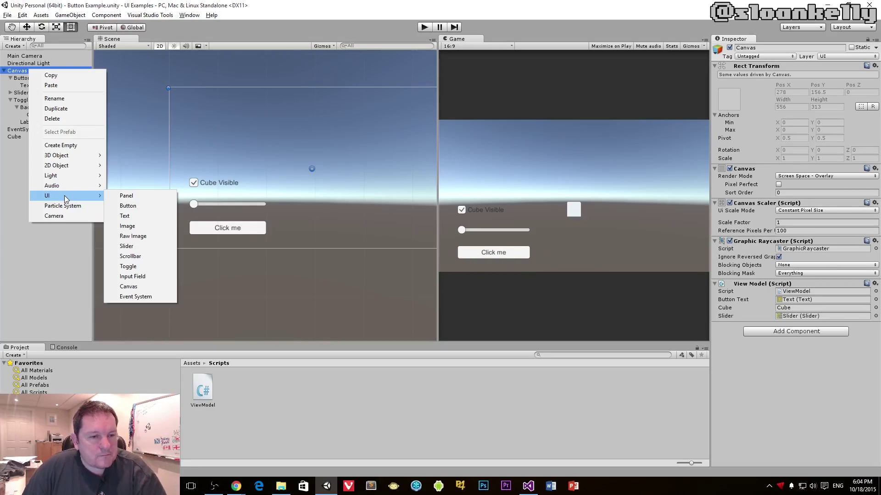
left_click(125, 215)
mouse_move(289, 167)
left_mouse_down()
mouse_move(218, 110)
mouse_move(205, 129)
left_mouse_up()
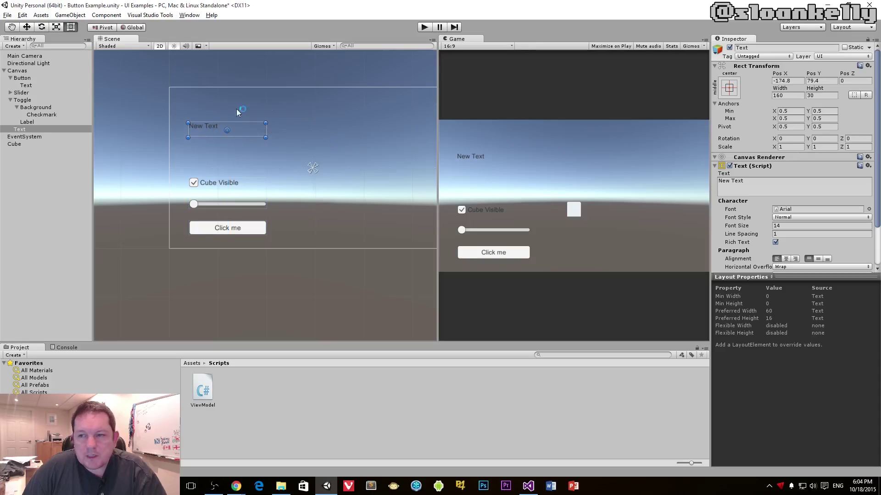
scroll(818, 125, "down", 3)
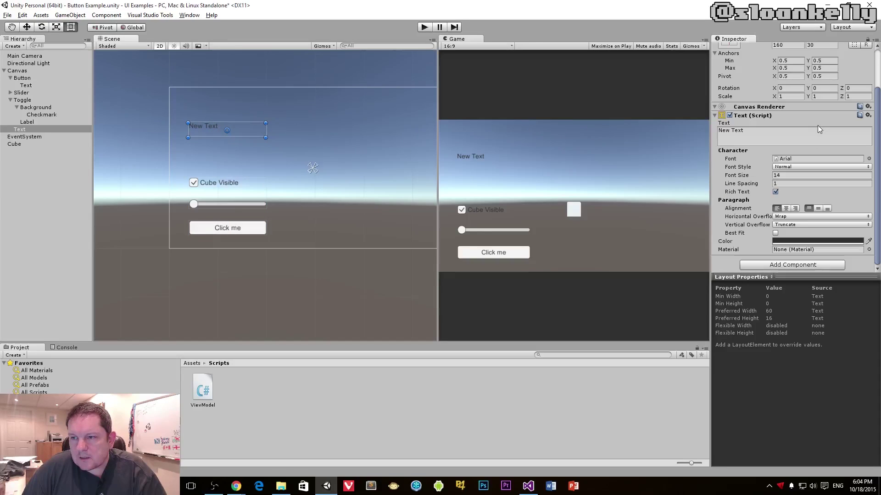
Middle-align the label, narrow its box to about 80, and make it read 'Scale'.
left_click(818, 208)
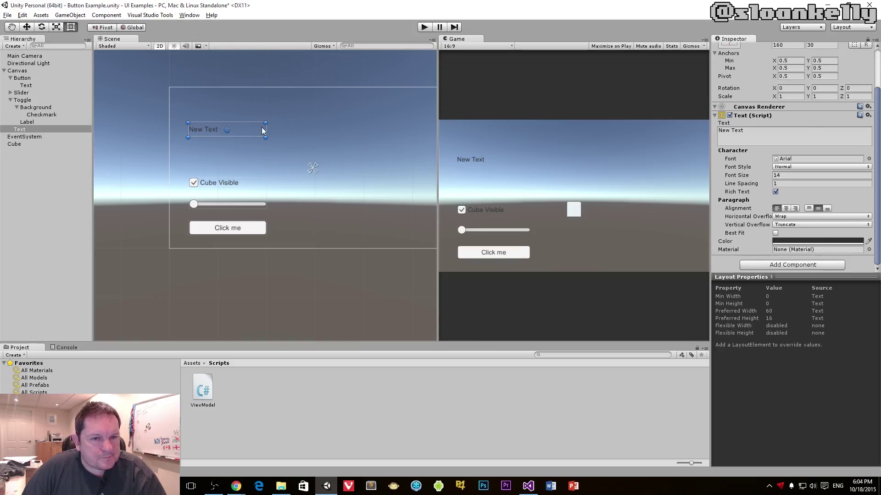
left_click_drag(266, 129, 227, 129)
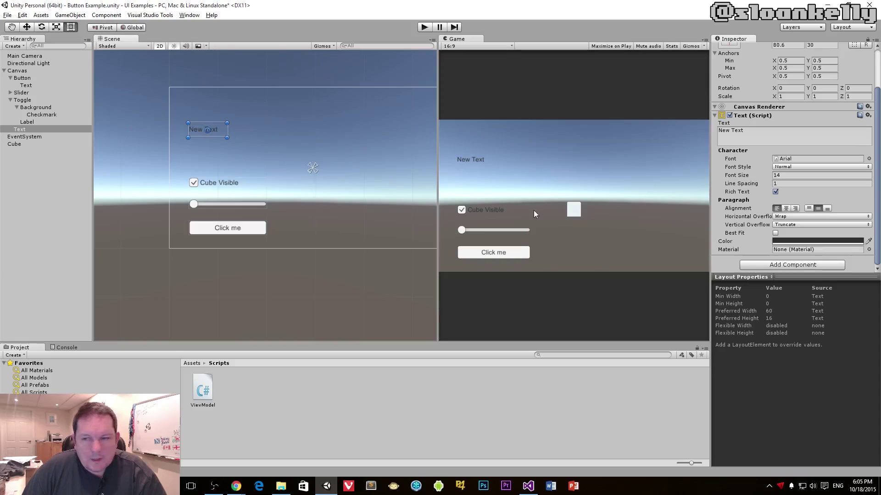
left_click(729, 132)
key("ctrl+a")
type("S")
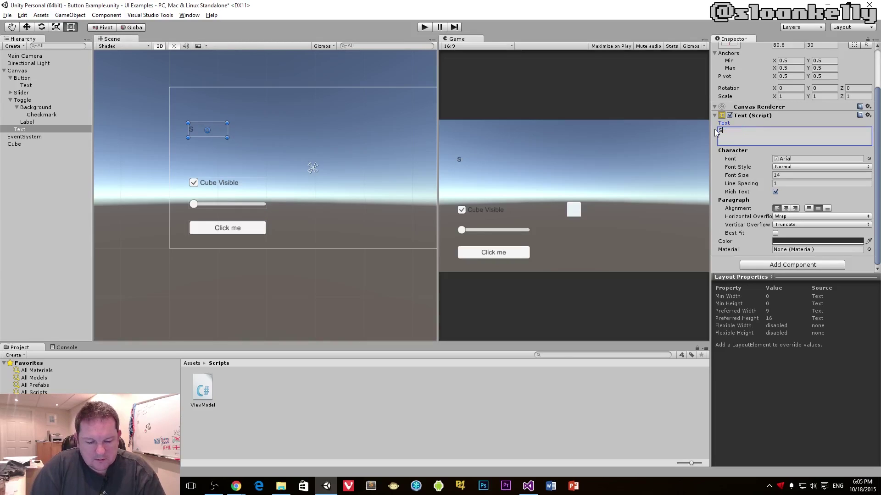
type("cale")
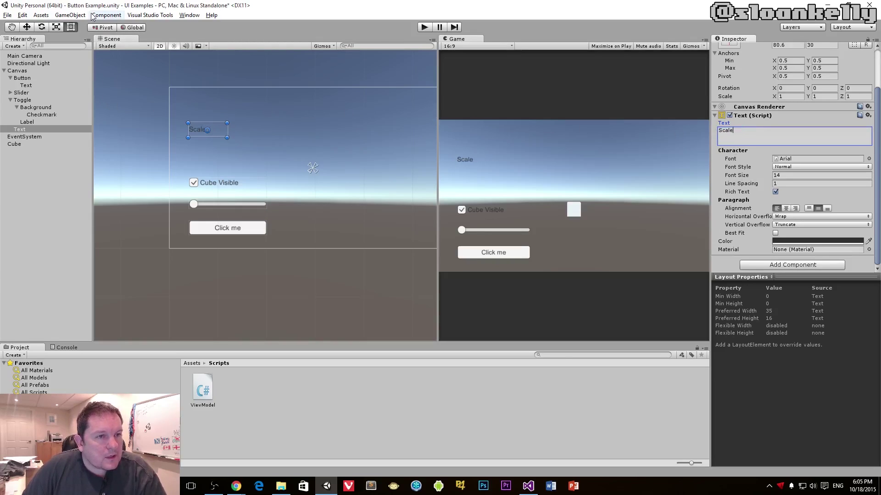
left_click(71, 16)
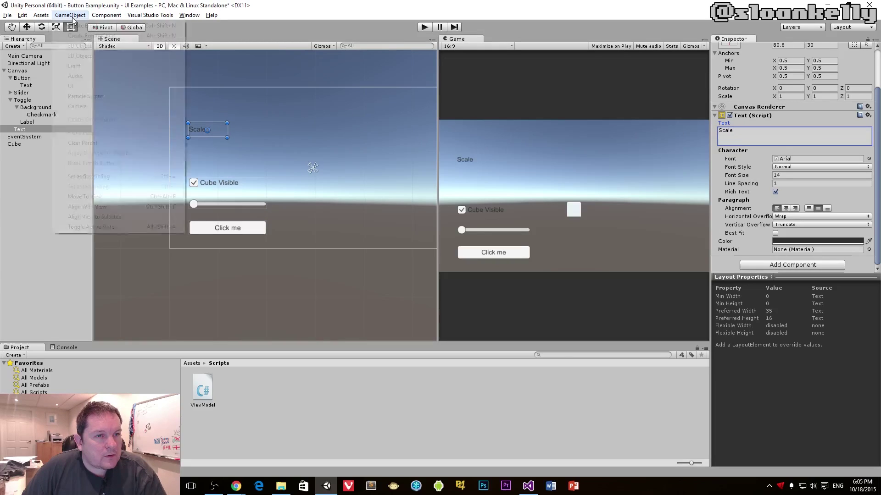
Add a UI Input Field to the Canvas and place it beside the Scale label.
left_click(17, 71)
right_click(18, 71)
mouse_move(35, 199)
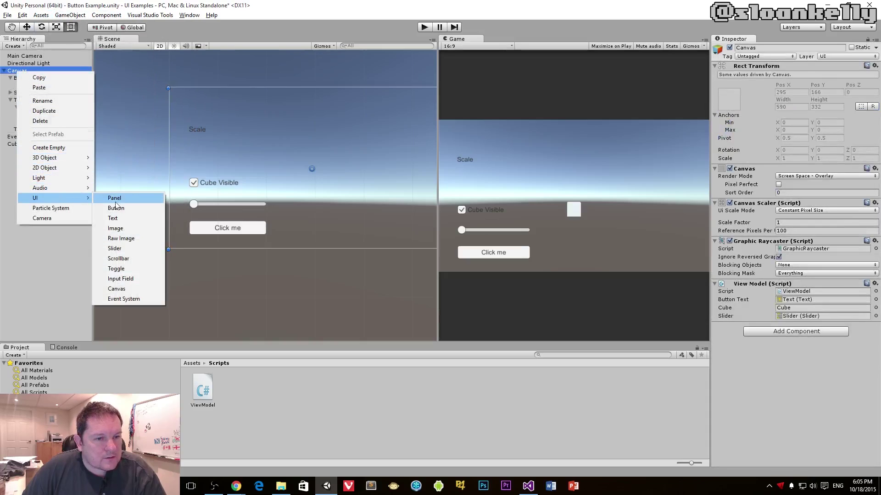
left_click(121, 278)
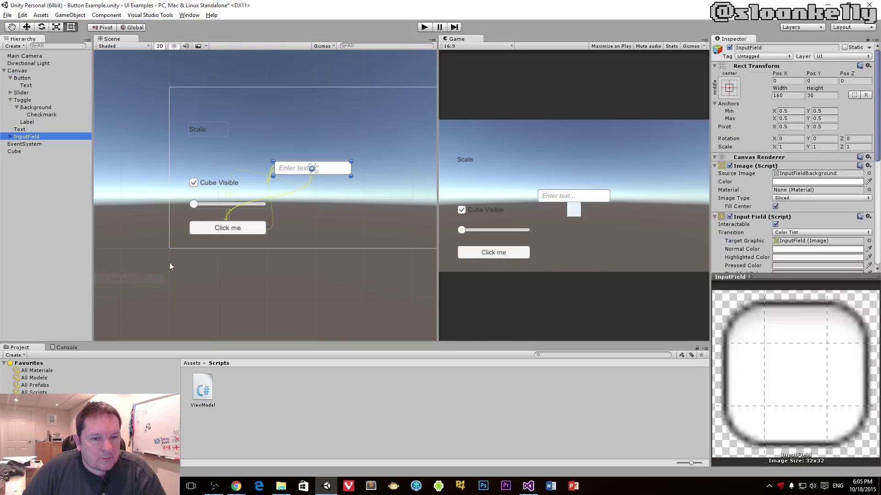
left_click_drag(294, 171, 247, 130)
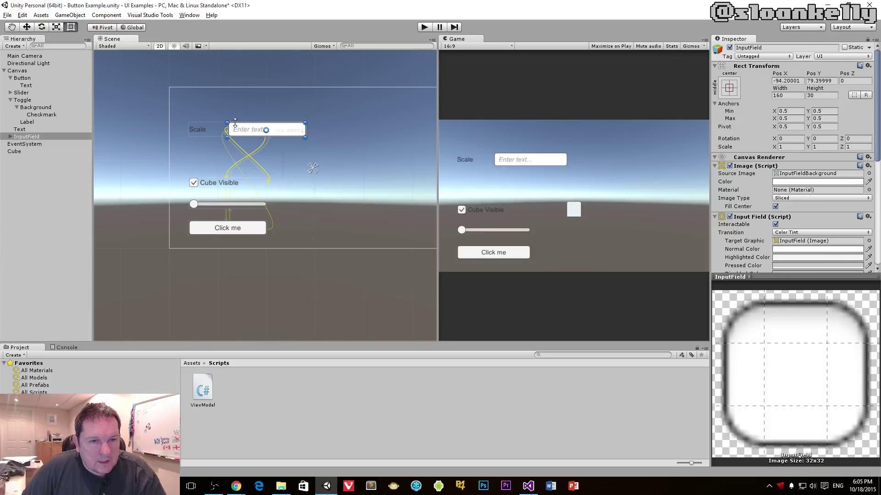
left_click(219, 114)
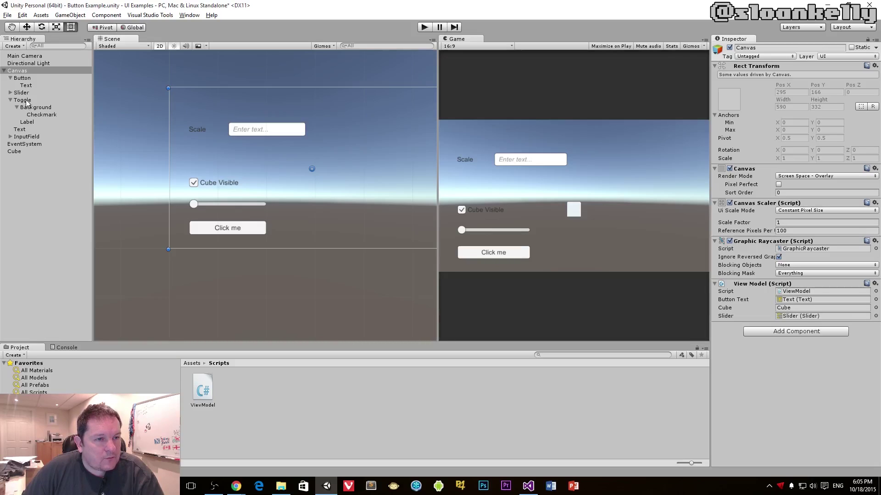
Add a UI Button to the Canvas and place it right of the input field.
right_click(17, 70)
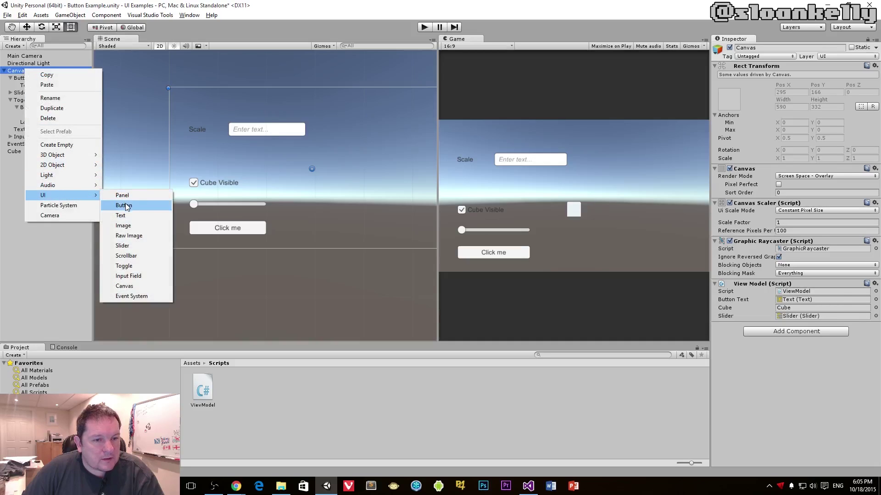
left_click(127, 207)
mouse_move(287, 170)
left_mouse_down()
mouse_move(370, 131)
mouse_move(340, 129)
left_mouse_up()
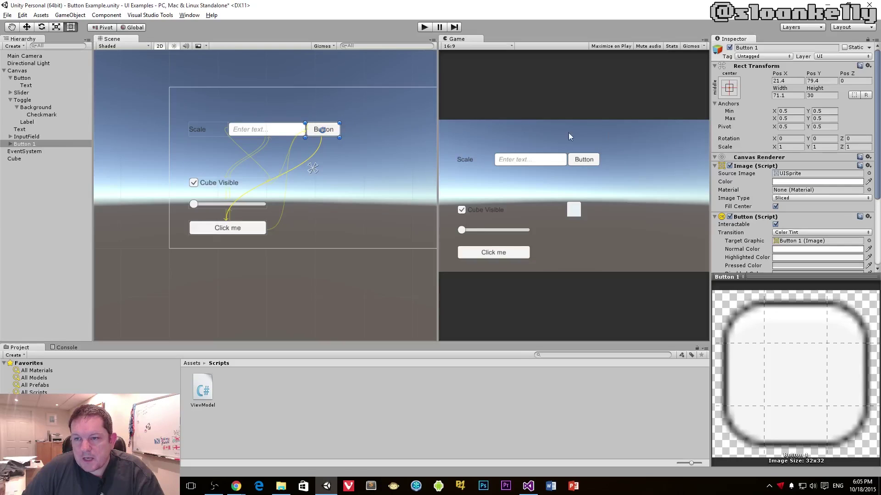
Change the button's child Text to 'Apply'.
left_click(10, 144)
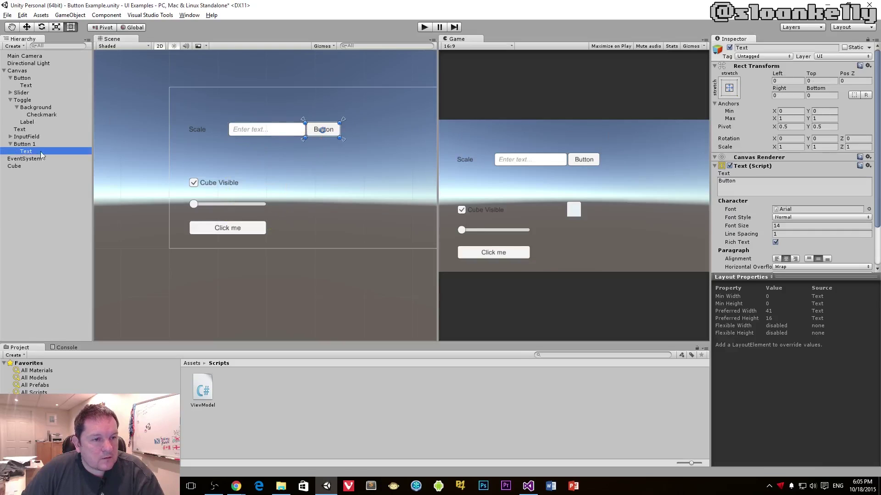
left_click(757, 182)
type("Apply")
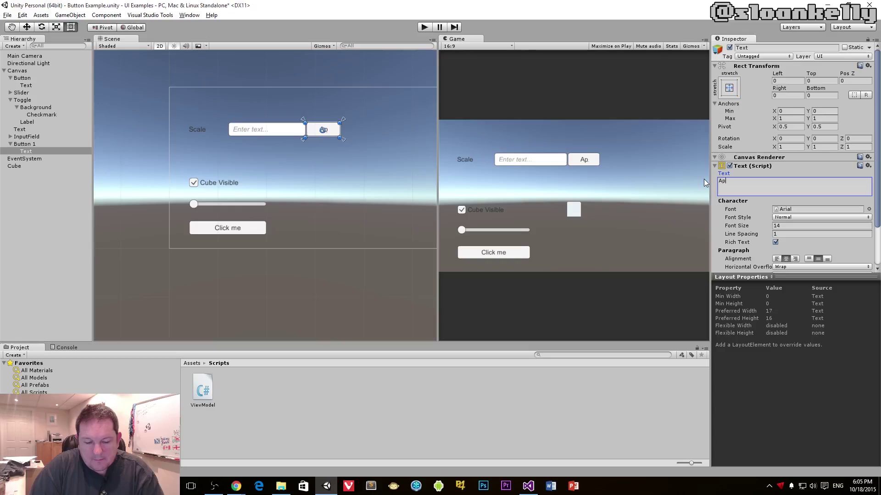
left_click(477, 126)
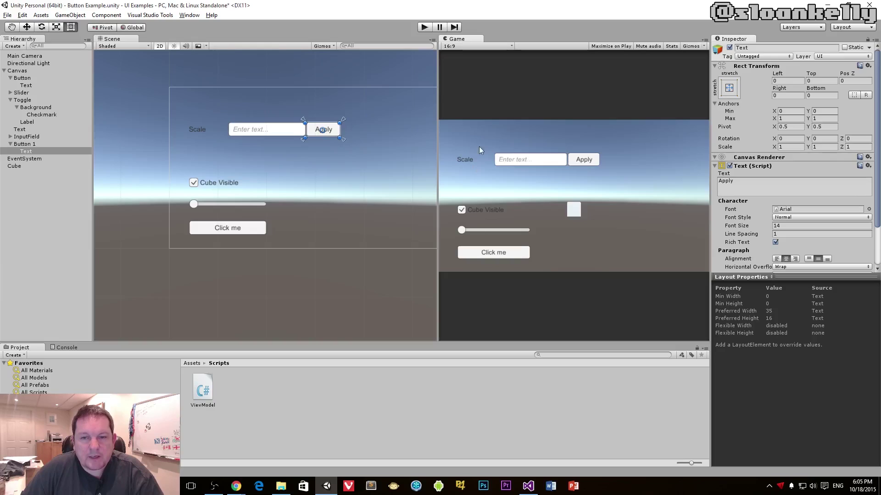
Set the input field's Placeholder text to '1' and right-align it.
left_click(262, 128)
left_click(10, 136)
left_click(33, 144)
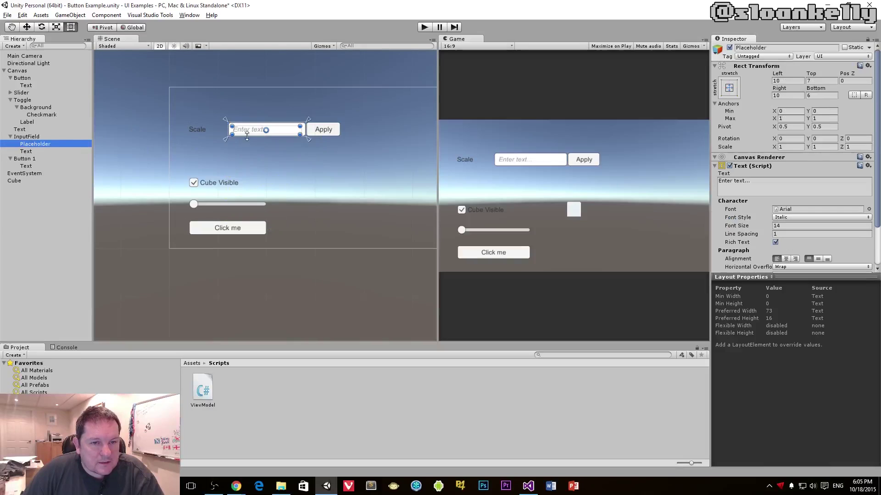
left_click(762, 180)
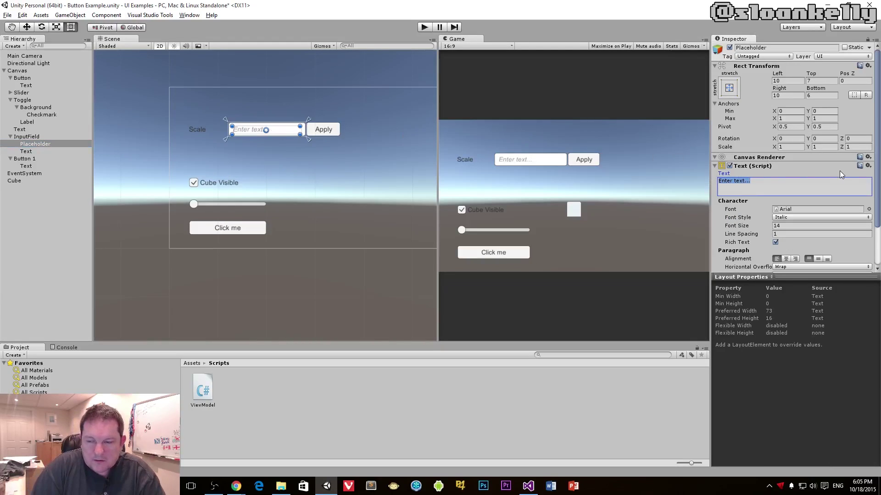
type("1")
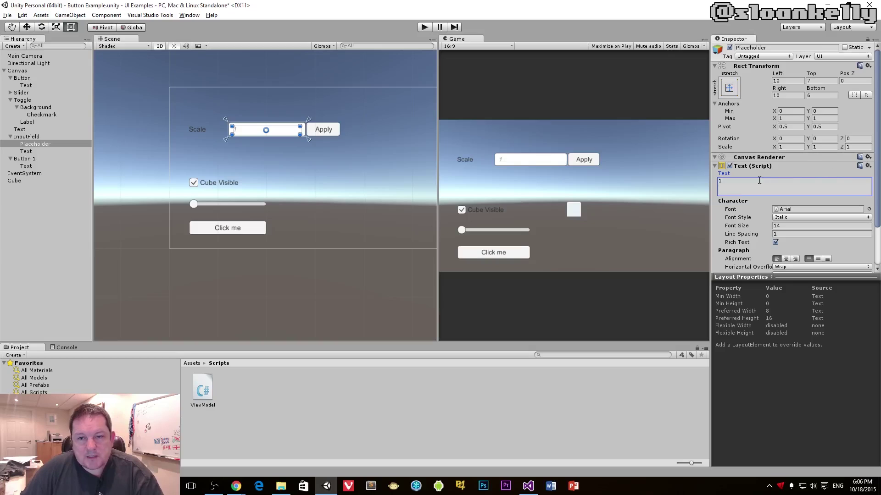
left_click(795, 260)
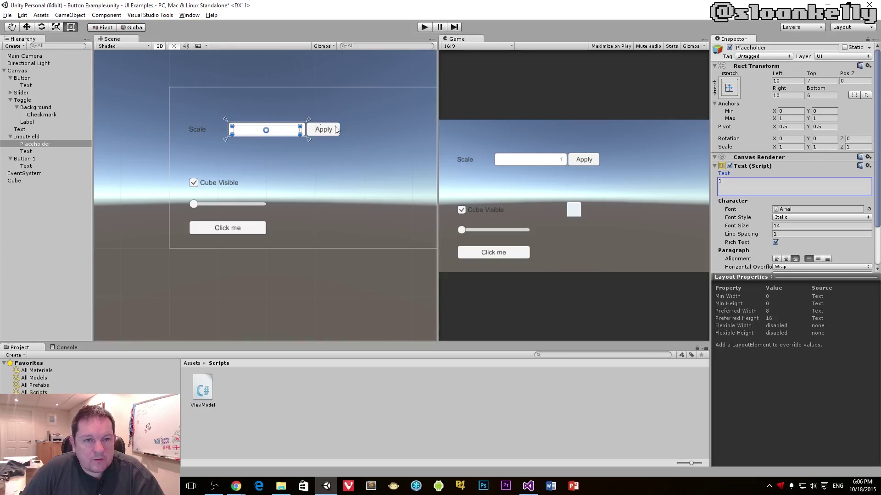
Right-align the input field's entered Text and clear the test value.
left_click(49, 151)
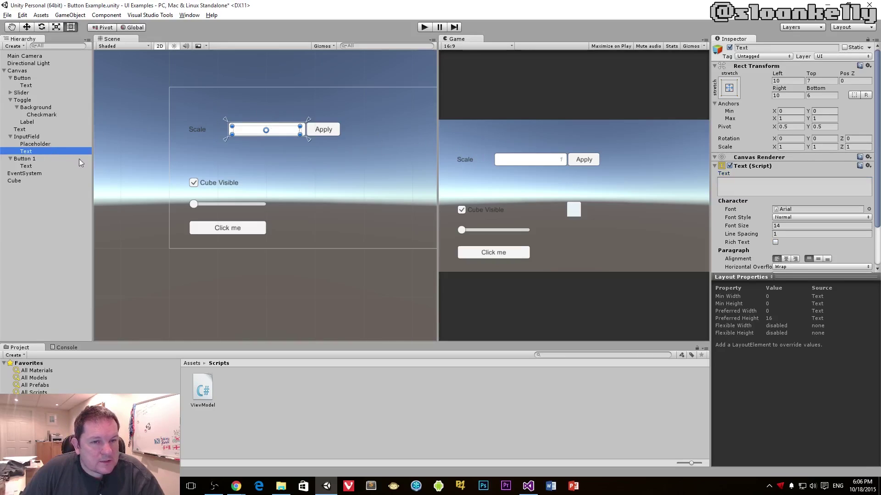
left_click(747, 187)
type("1")
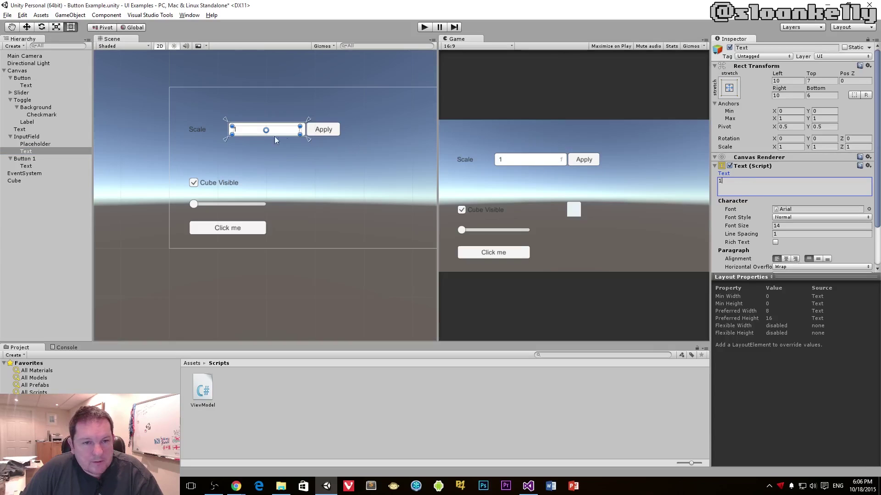
left_click(796, 258)
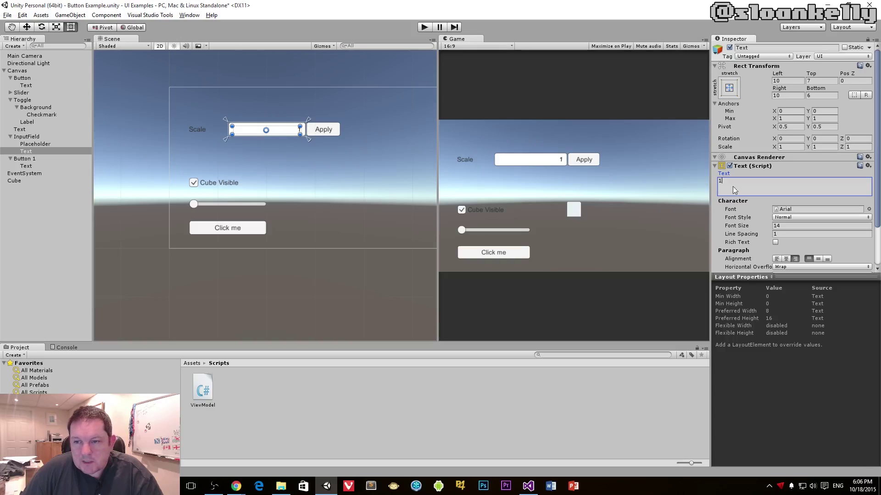
key("BackSpace")
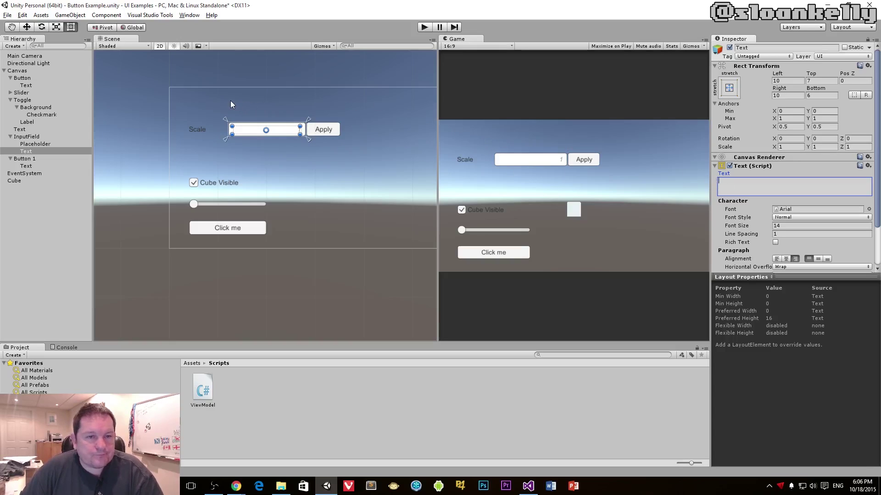
left_click(231, 103)
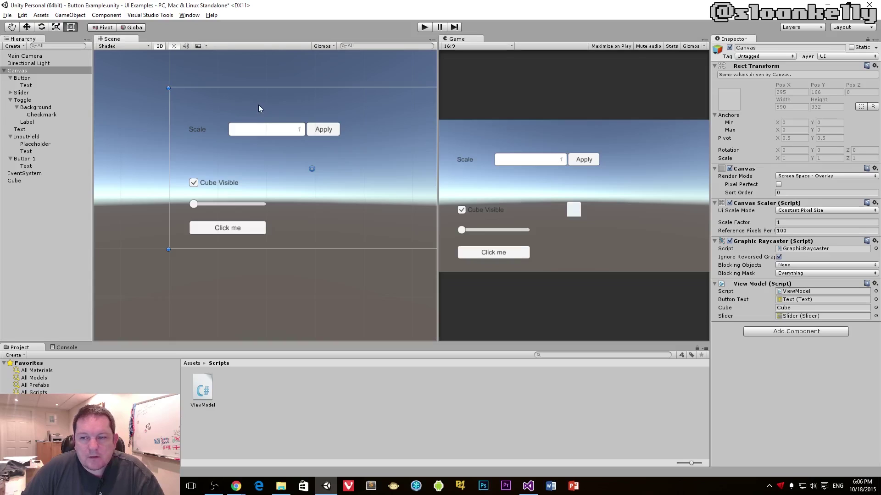
Inspect the Scale field's On Value Change event, then bring ViewModel.cs up in Visual Studio.
left_click(243, 128)
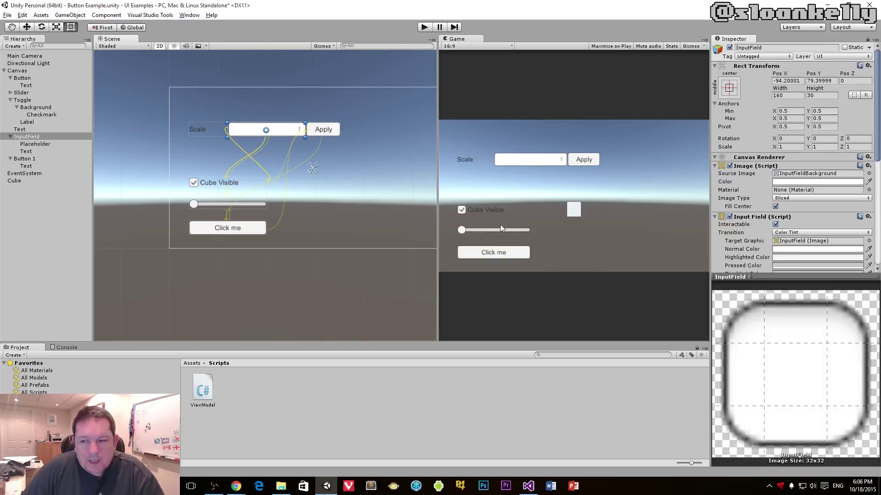
scroll(825, 182, "down", 8)
scroll(825, 182, "down", 3)
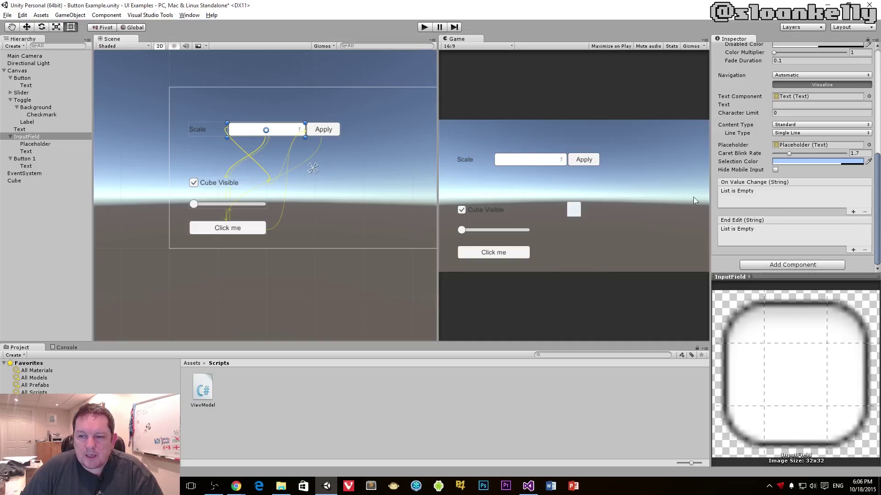
left_click(330, 83)
key("alt+Tab")
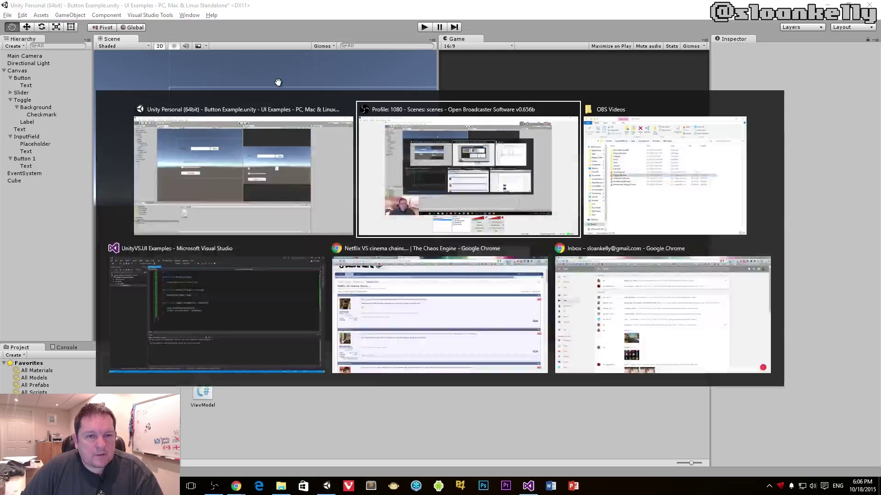
left_click(322, 130)
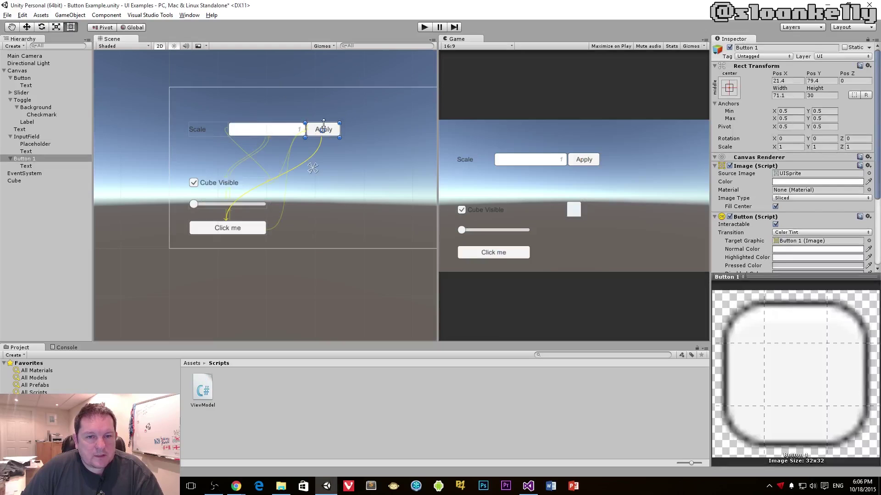
key("t")
key("alt+Tab")
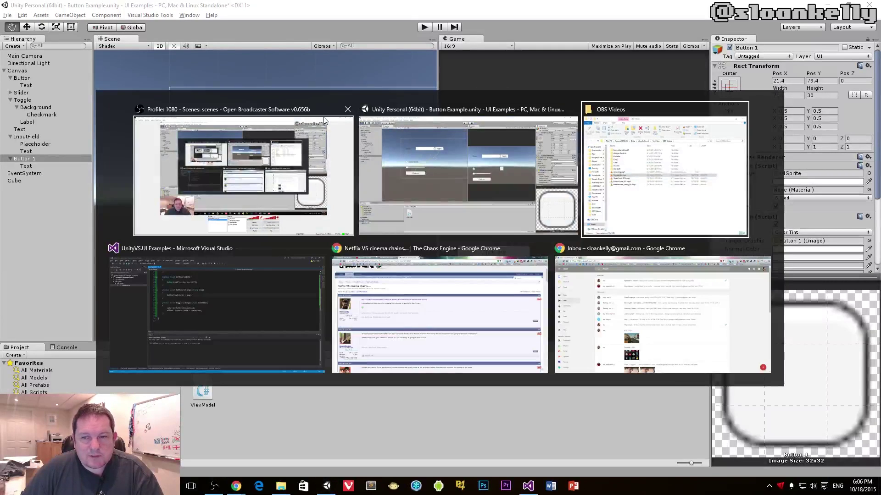
key("alt+Tab")
Write 'public void Text_Changed(string newText)' with braces below Toggle_Changed.
key("Tab")
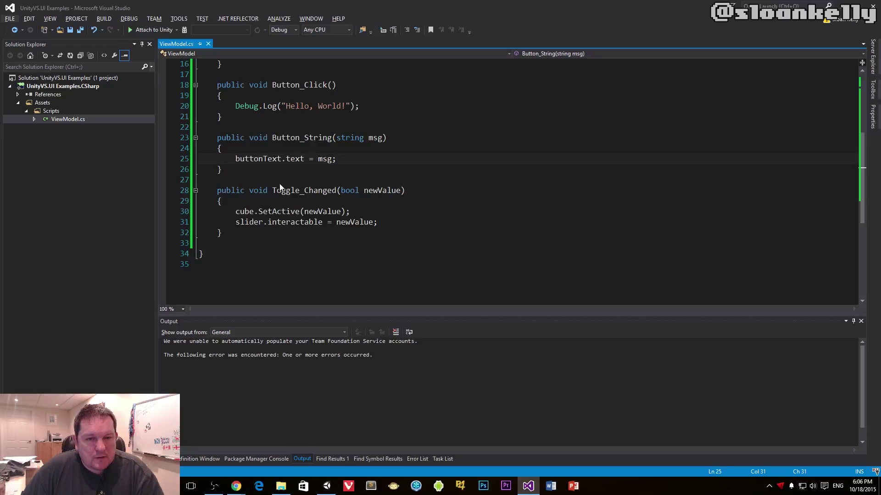
key("Down")
key("Down")
key("Down")
key("Down")
key("Down")
key("Down")
key("Down")
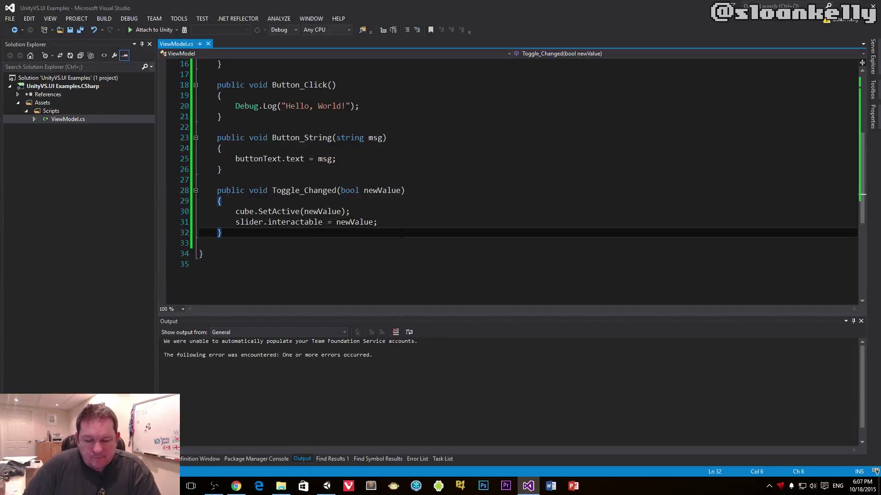
key("End")
key("Return")
key("Return")
type("public ")
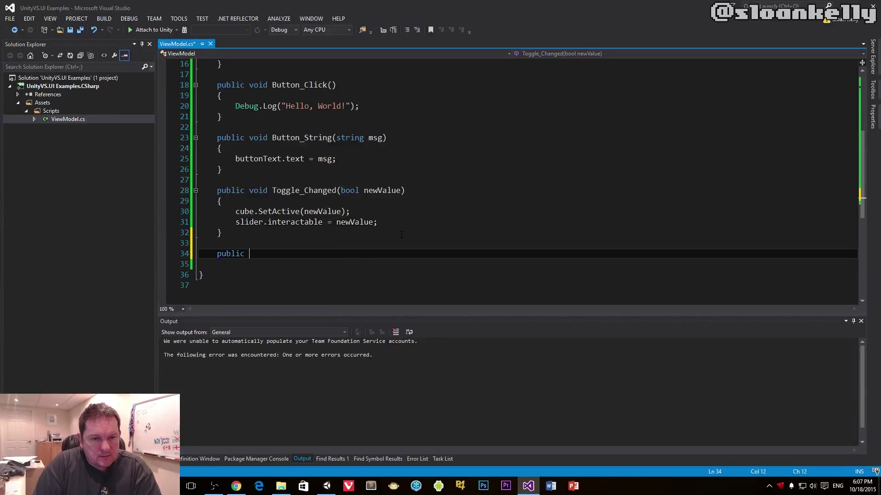
type("void Te")
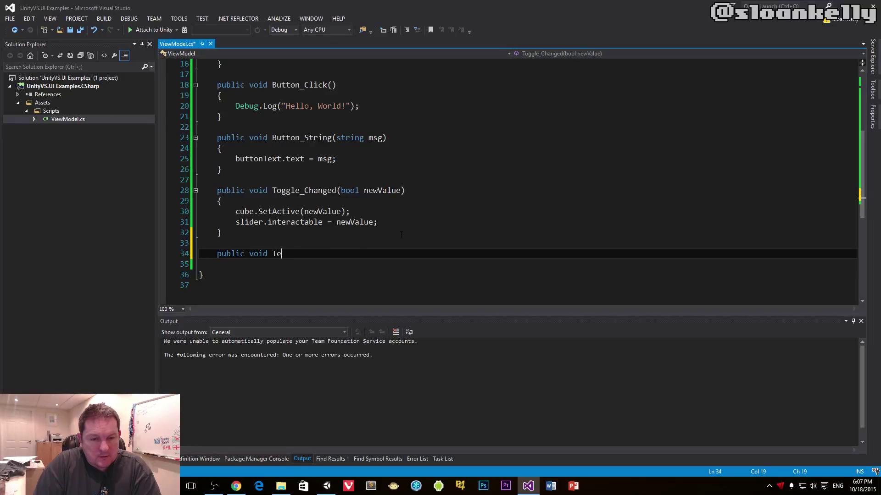
type("xt_Change")
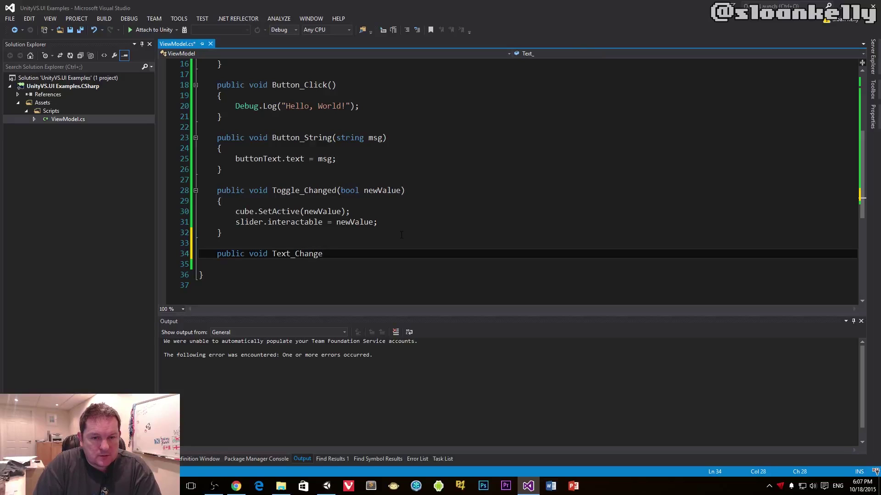
type("d()")
type("string ")
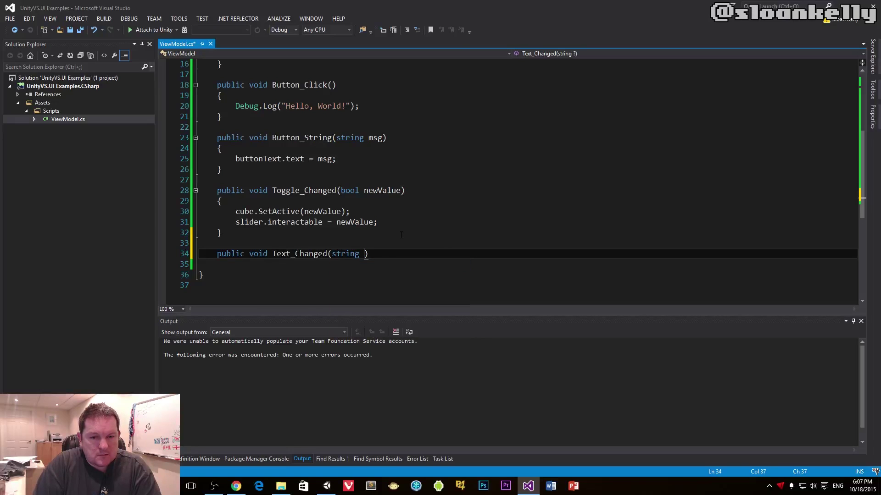
type("newText")
key("End")
key("Return")
type("{")
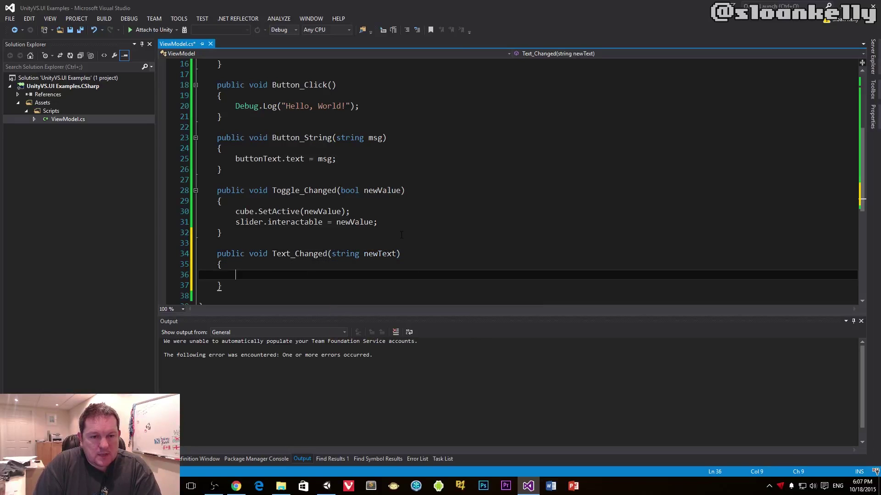
key("Return")
type("}")
Add blank lines inside the empty Text_Changed body.
key("Up")
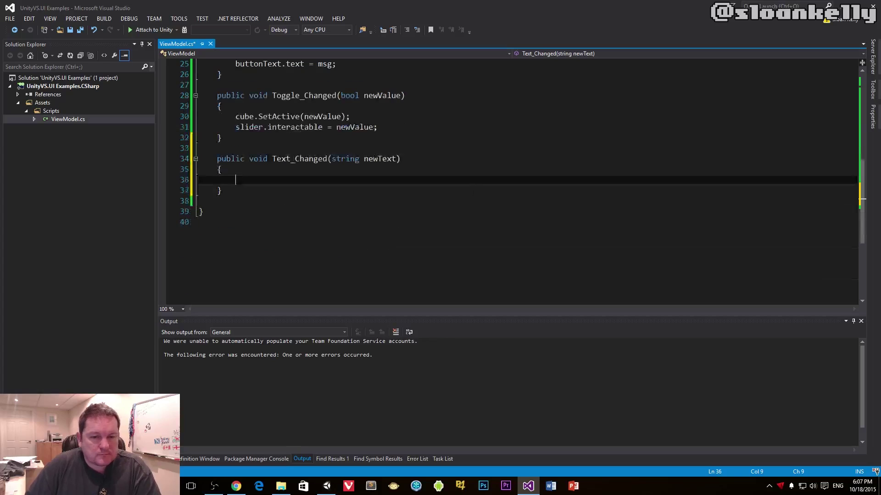
key("Tab")
key("Return")
key("Return")
key("Return")
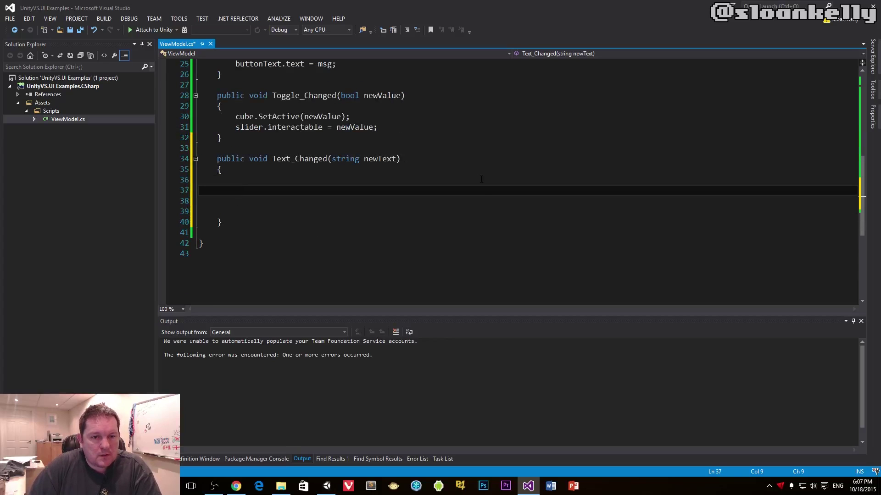
key("Up")
key("Up")
key("Up")
key("alt+Tab")
key("alt+Tab")
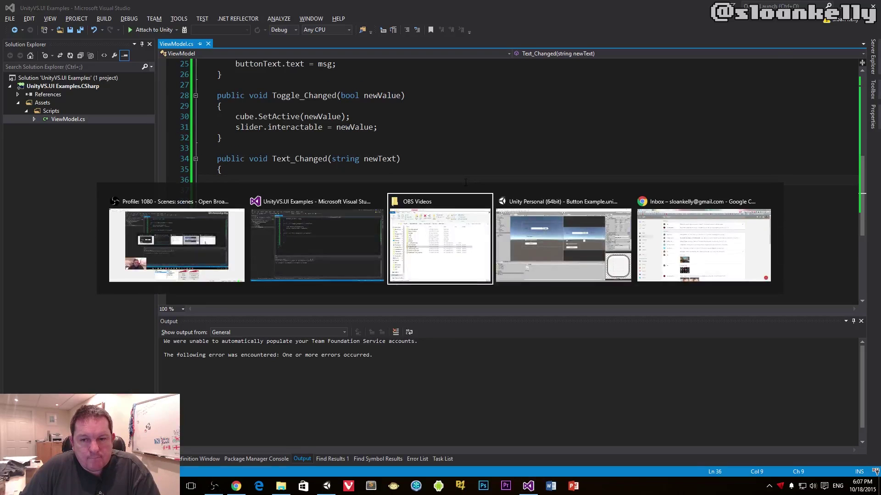
key("alt+Tab")
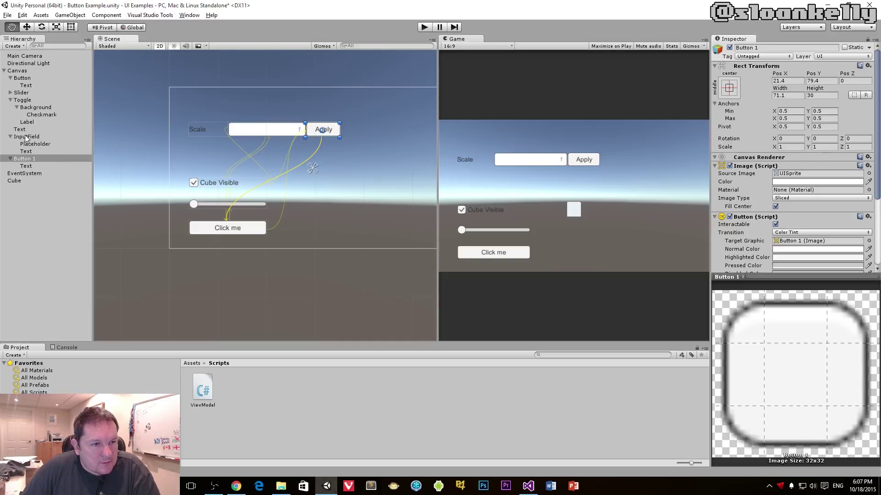
Set the Scale input field's Content Type to Decimal Number.
left_click(191, 132)
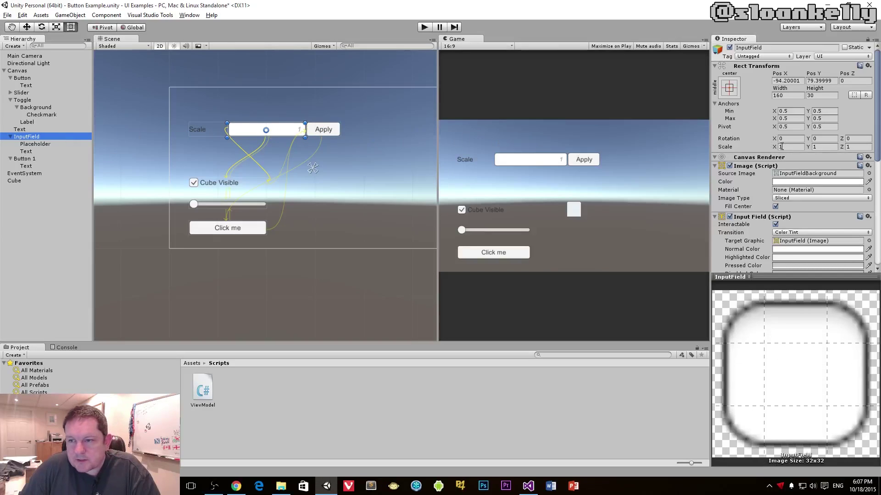
scroll(802, 162, "down", 3)
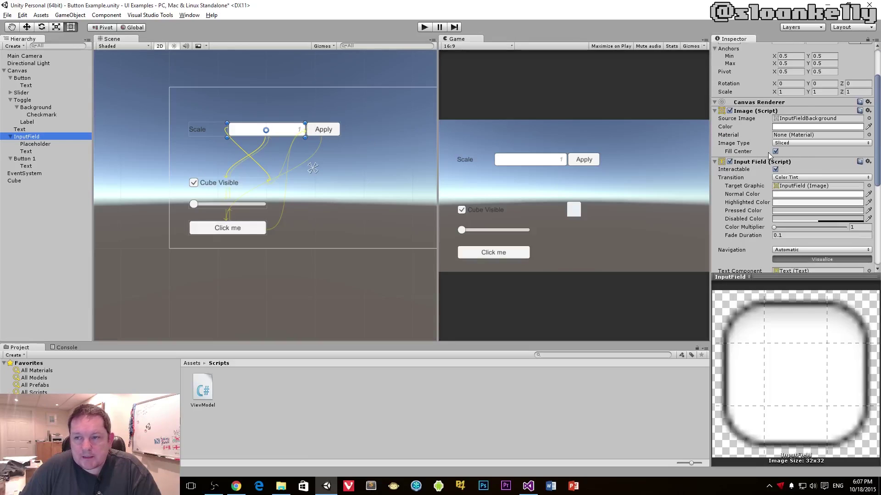
scroll(777, 164, "down", 2)
scroll(752, 182, "down", 2)
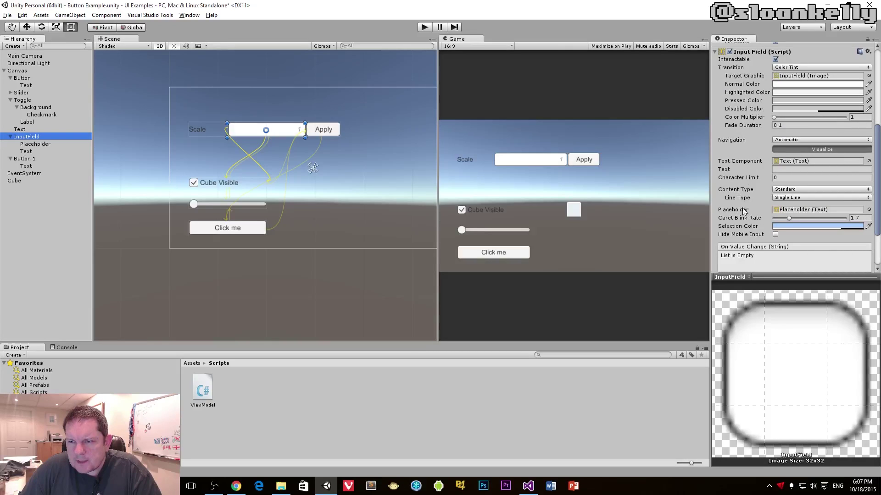
left_click(791, 190)
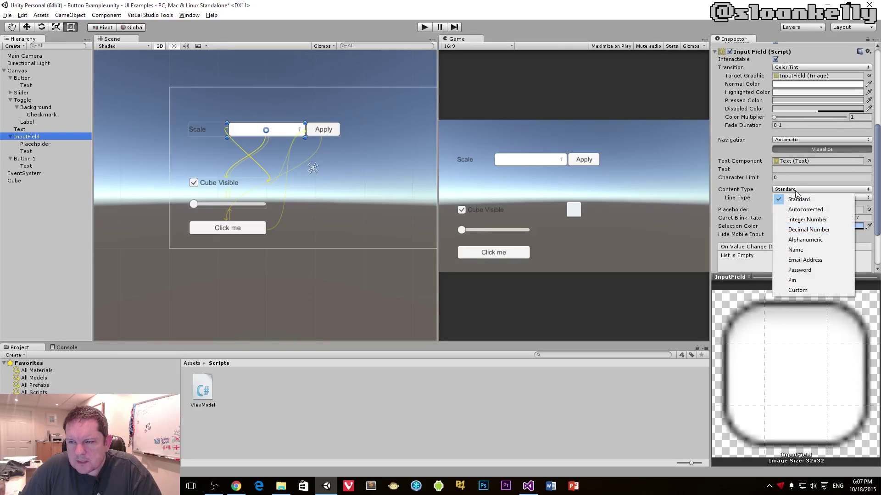
left_click(824, 231)
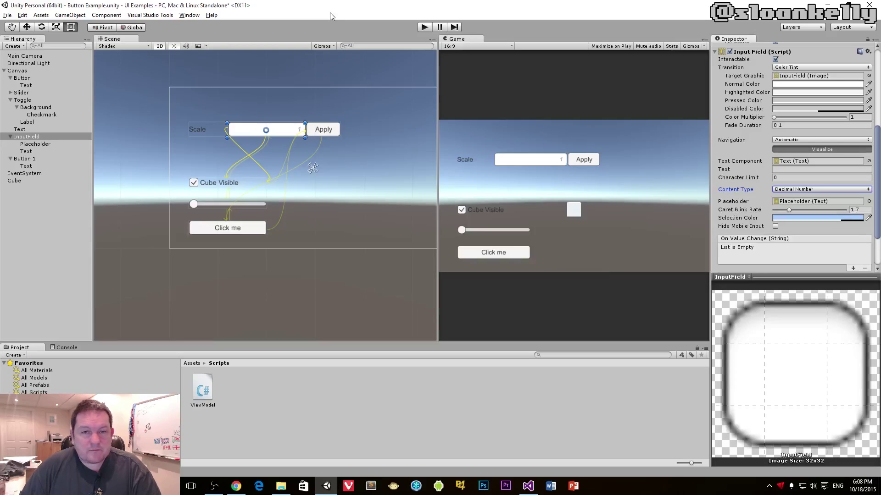
Save the scene and add a float parse of newText inside Text_Changed.
key("ctrl+s")
key("alt+Tab")
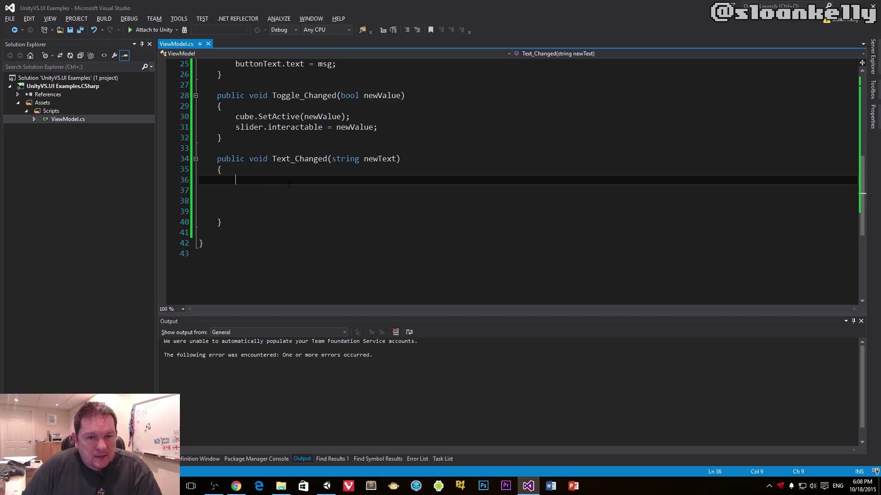
type("float te")
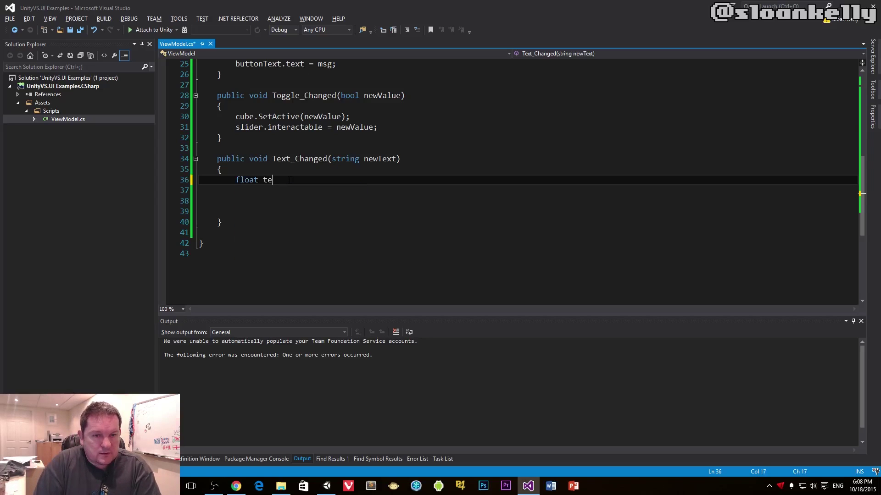
type("mp = float.")
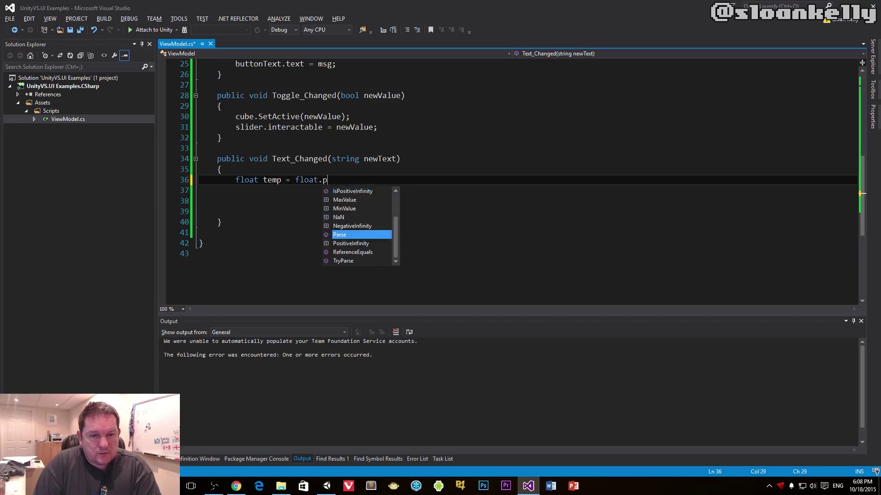
type("pa(new")
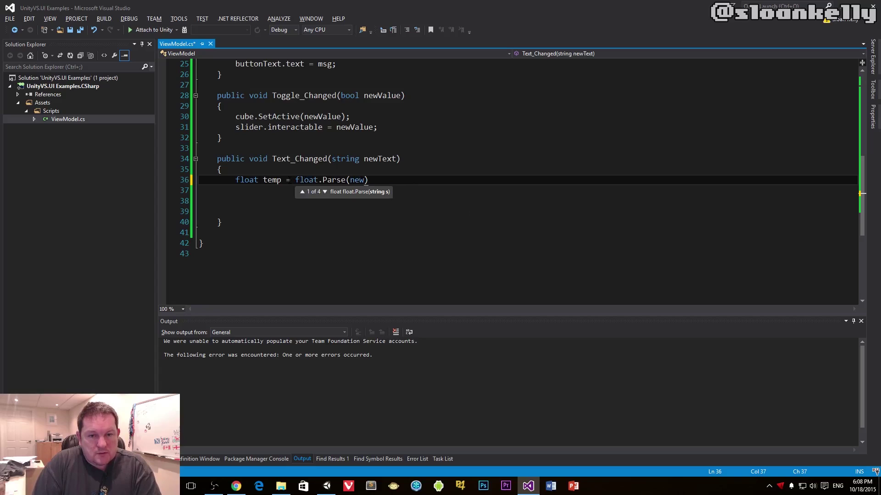
type("Text);")
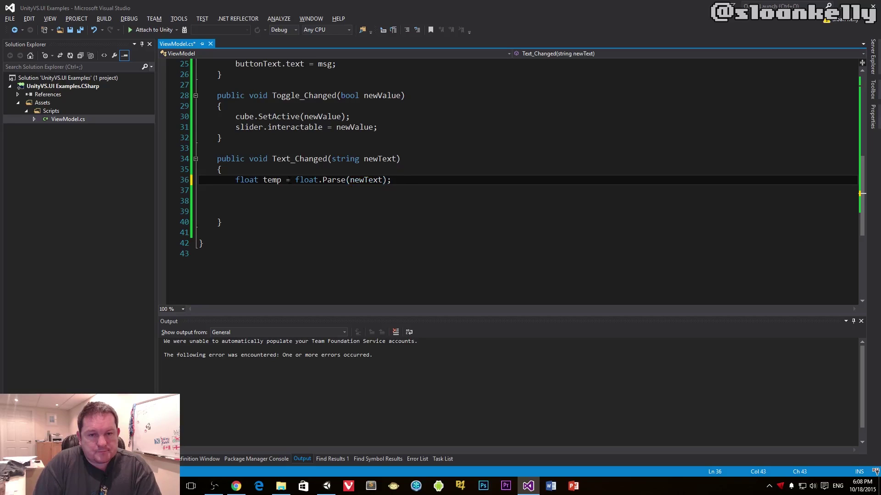
key("Return")
key("Return")
scroll(482, 179, "up", 3)
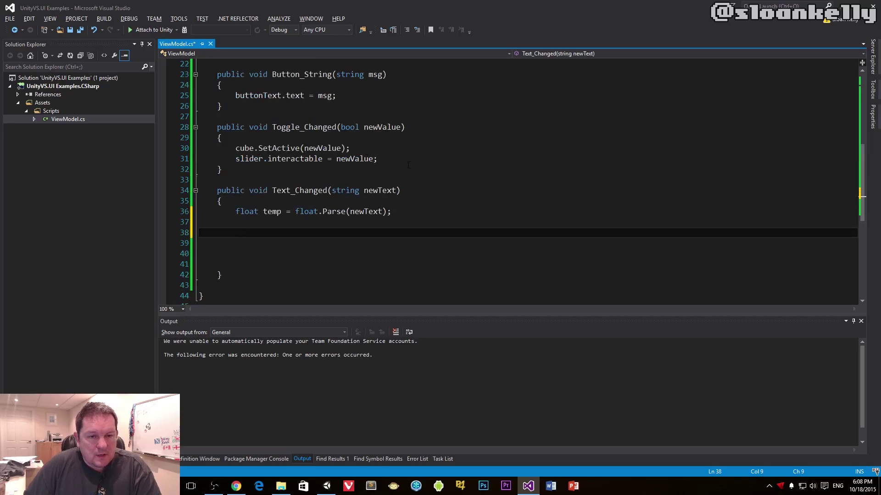
scroll(482, 179, "up", 5)
scroll(482, 179, "up", 4)
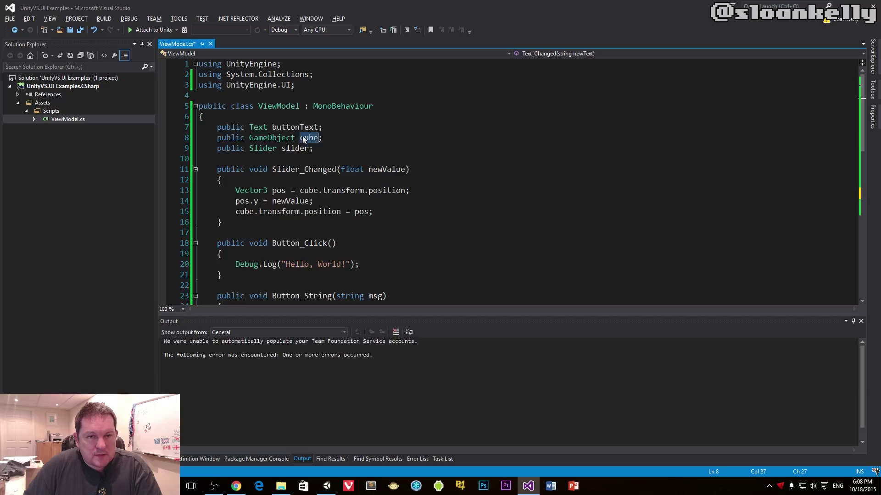
scroll(301, 135, "down", 6)
scroll(302, 136, "down", 3)
left_click(292, 169)
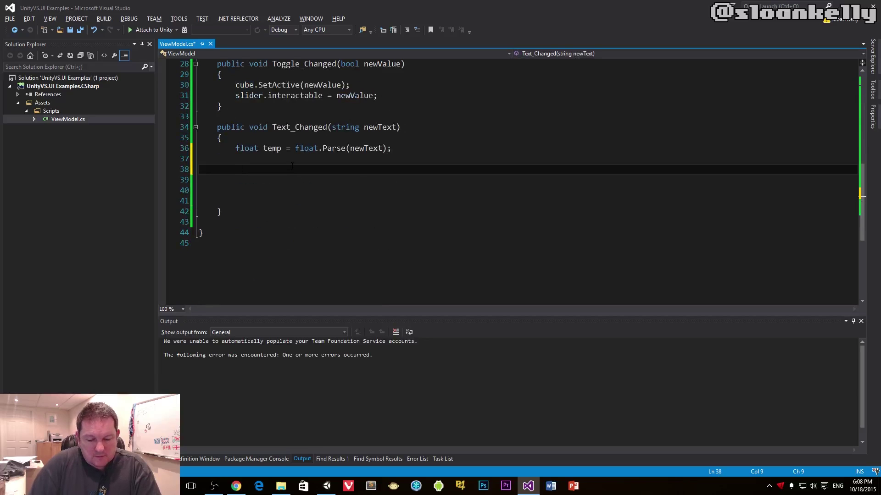
type("cube.sc")
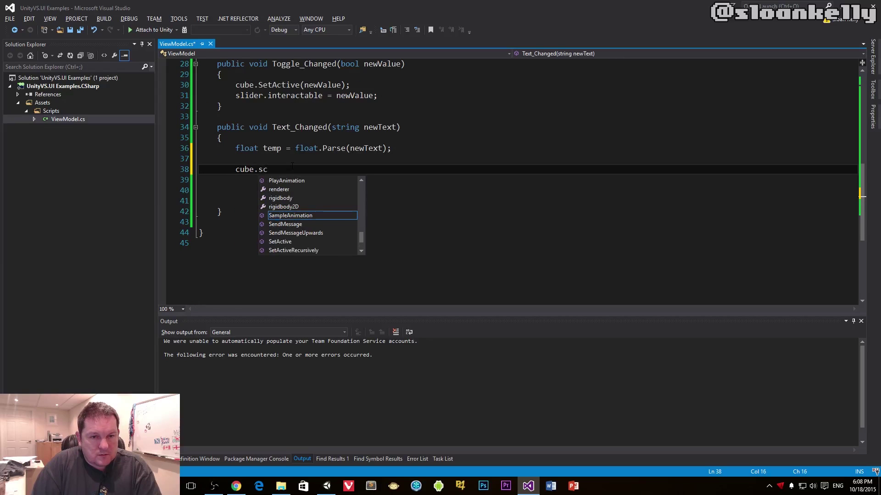
key("BackSpace")
key("BackSpace")
type("tra")
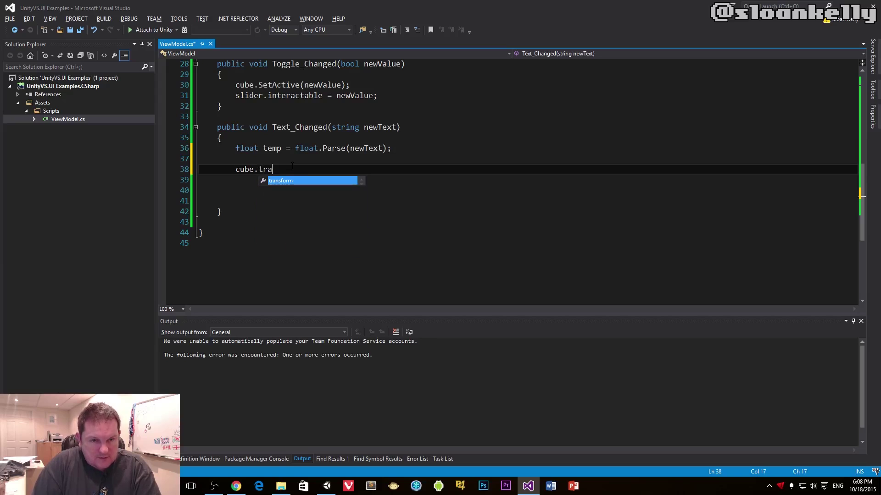
Set cube.transform.localScale to new Vector3(temp, temp, temp), remove extra blank lines, and save.
key("Tab")
type(".scal")
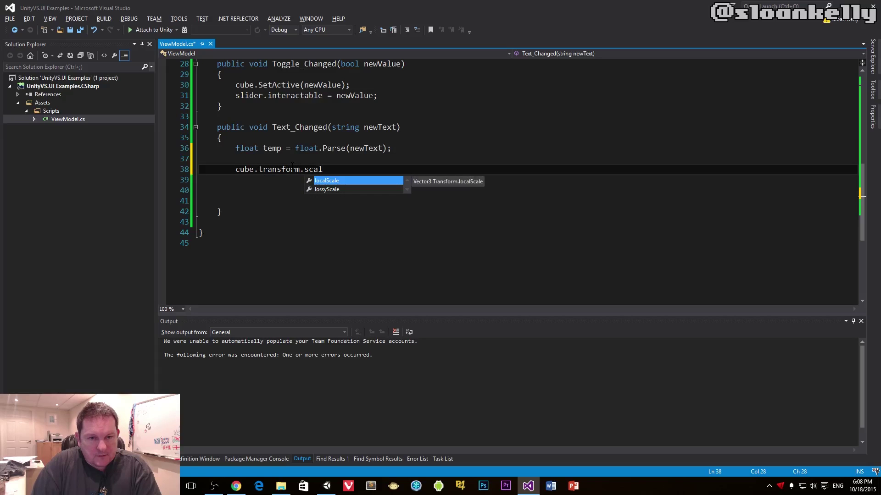
key("Tab")
type("new Vector3(")
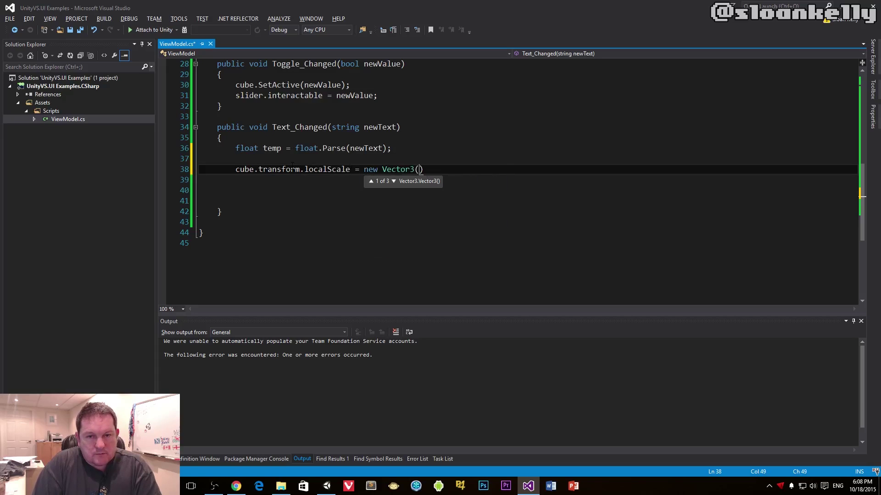
type("temp, ")
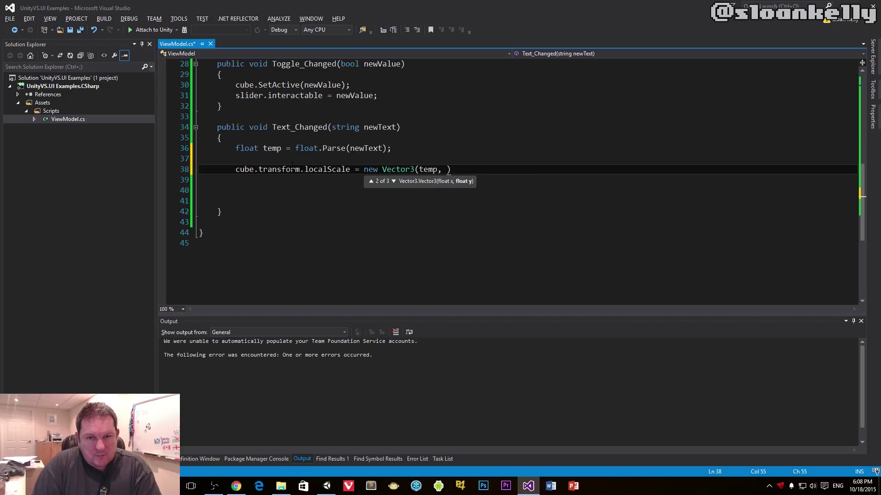
type("temp, temp)")
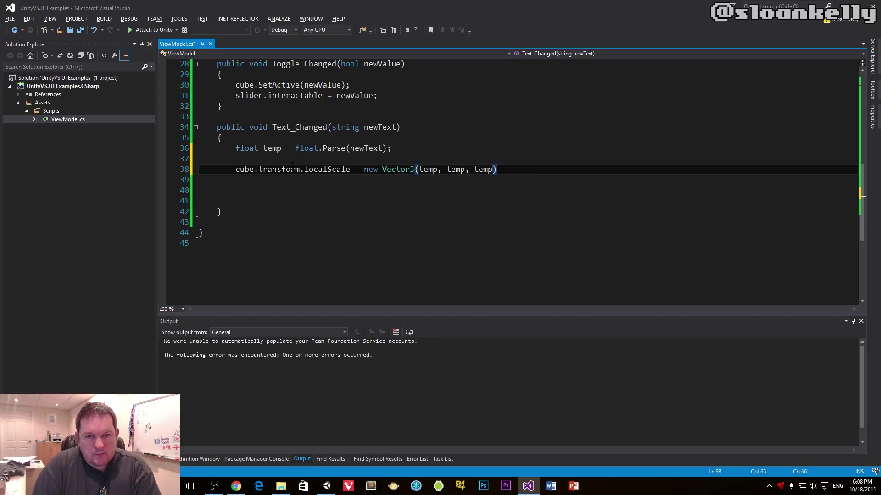
type(";")
key("Up")
key("ctrl+shift+l")
key("Down")
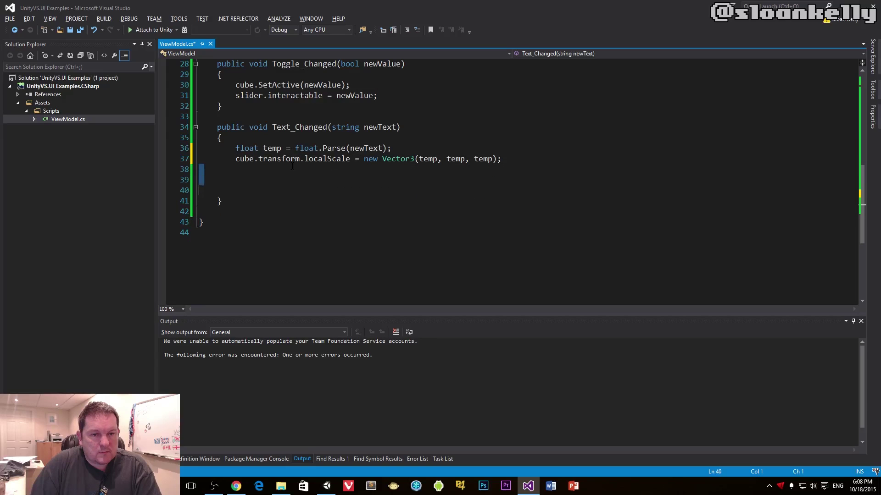
key("ctrl+shift+l")
key("ctrl+shift+l")
key("BackSpace")
key("BackSpace")
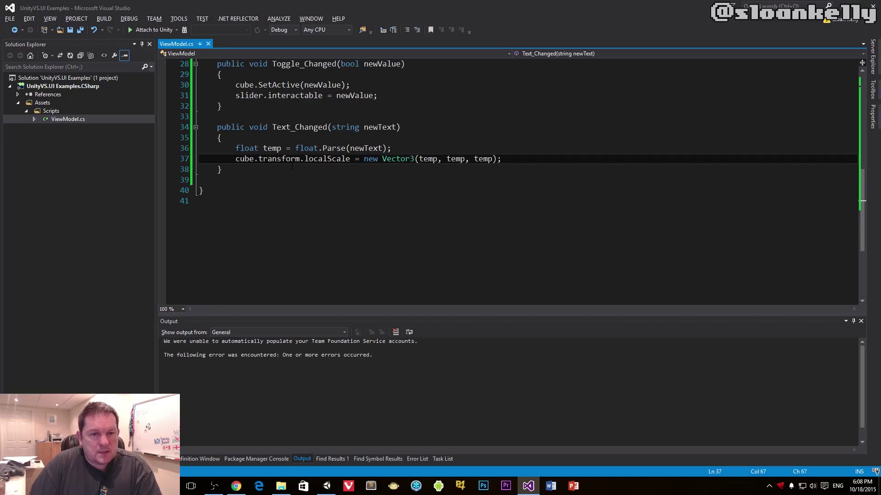
key("ctrl+s")
key("alt+Tab")
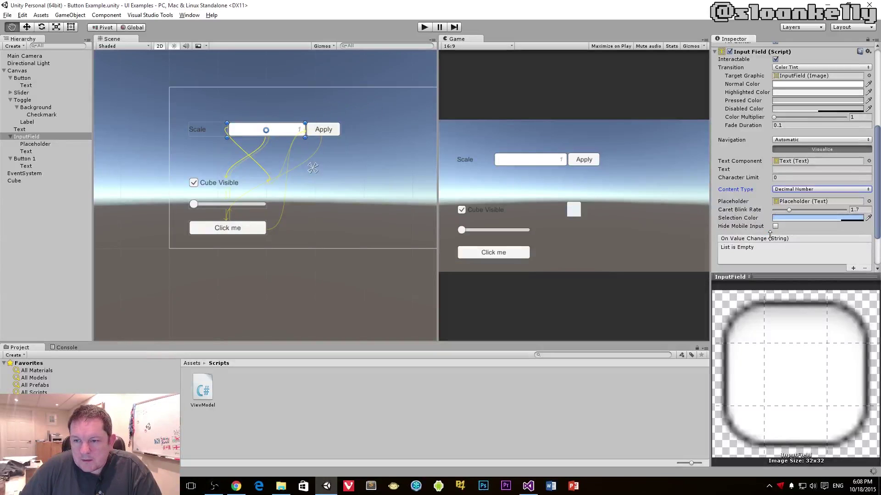
Add an On Value Change entry targeting Canvas with dynamic ViewModel.Text_Changed.
left_click(854, 268)
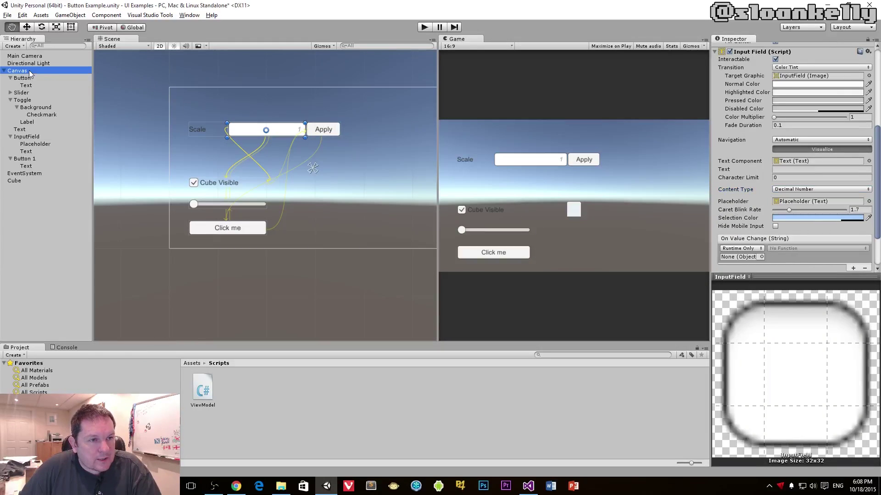
left_click_drag(29, 72, 738, 258)
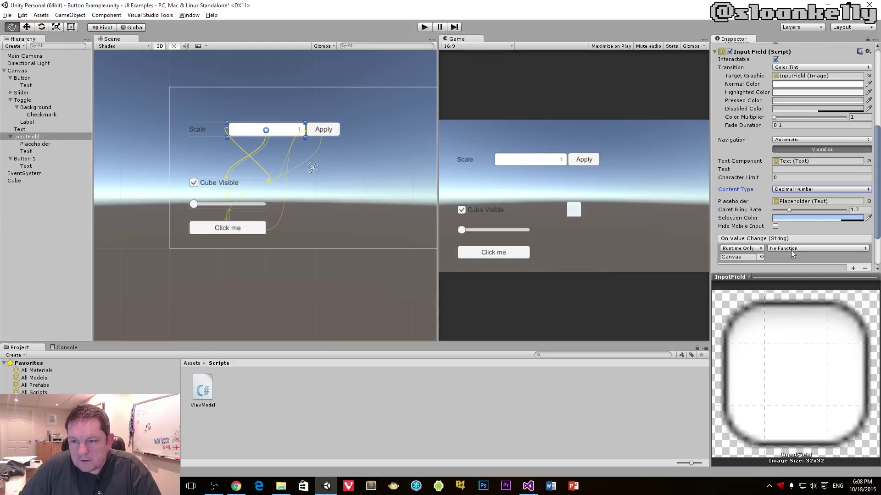
left_click(815, 248)
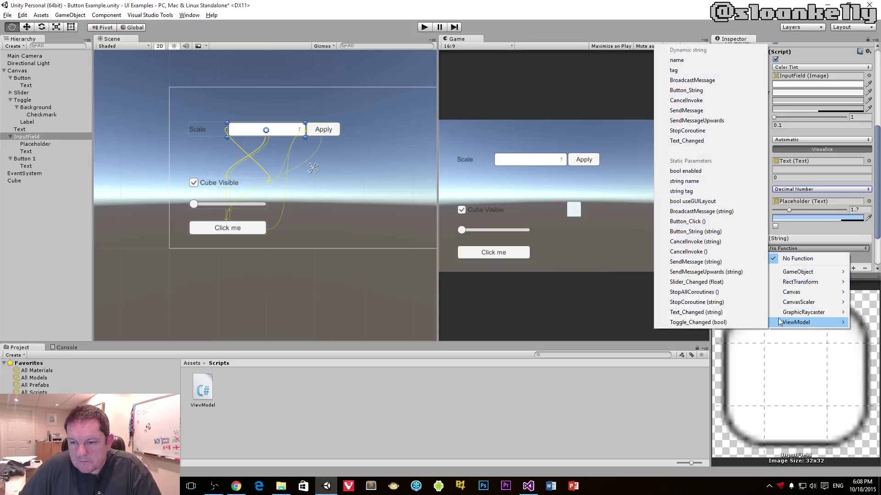
mouse_move(798, 322)
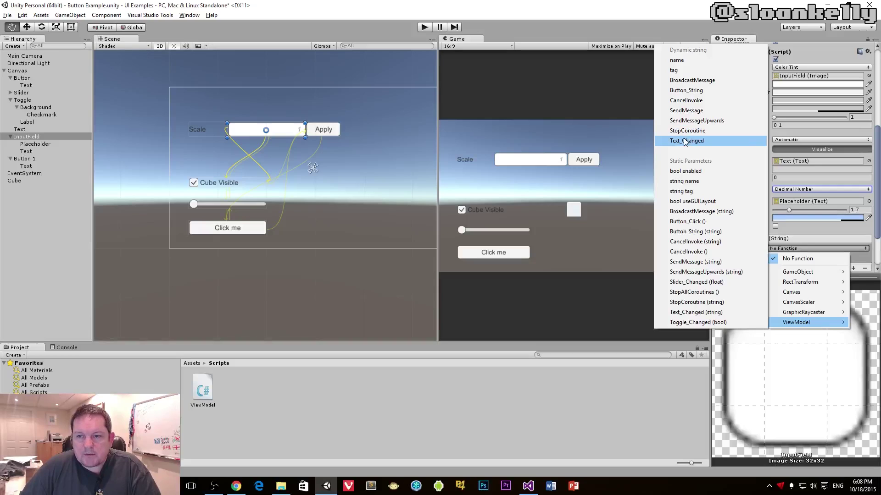
left_click(683, 142)
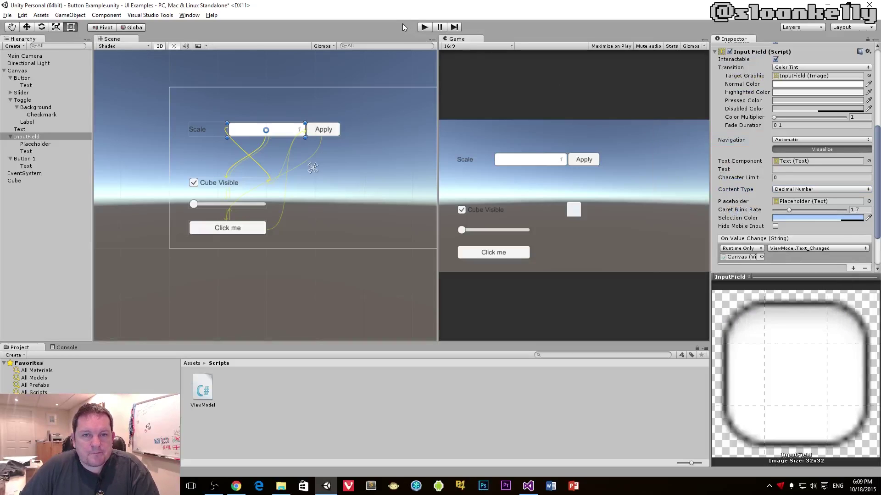
Enter Play mode and type first values like 5 and 1 into the Scale field.
left_click(423, 27)
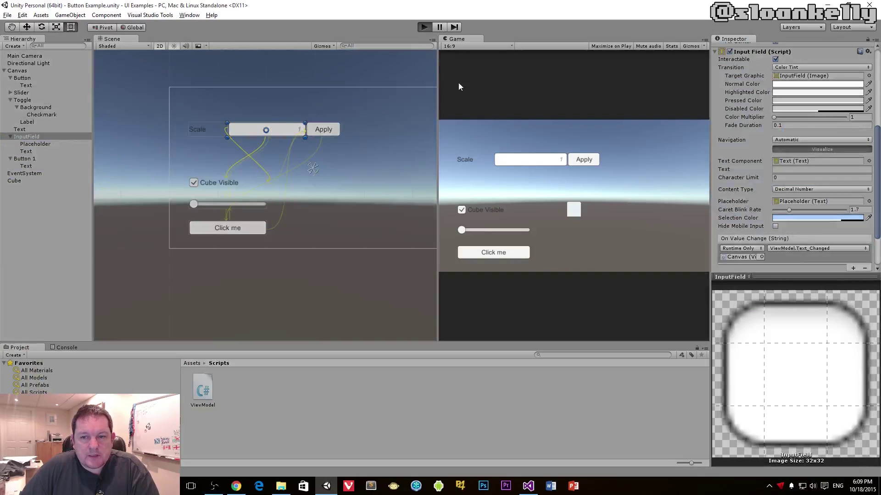
left_click(530, 160)
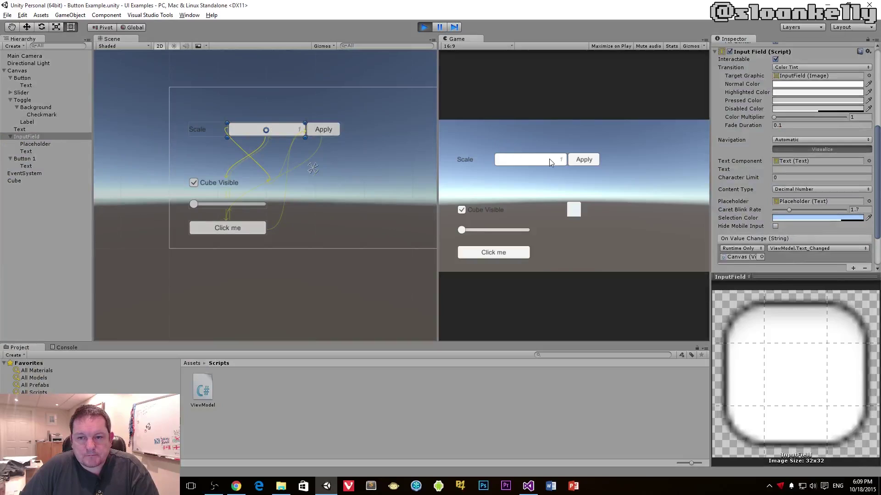
type("1")
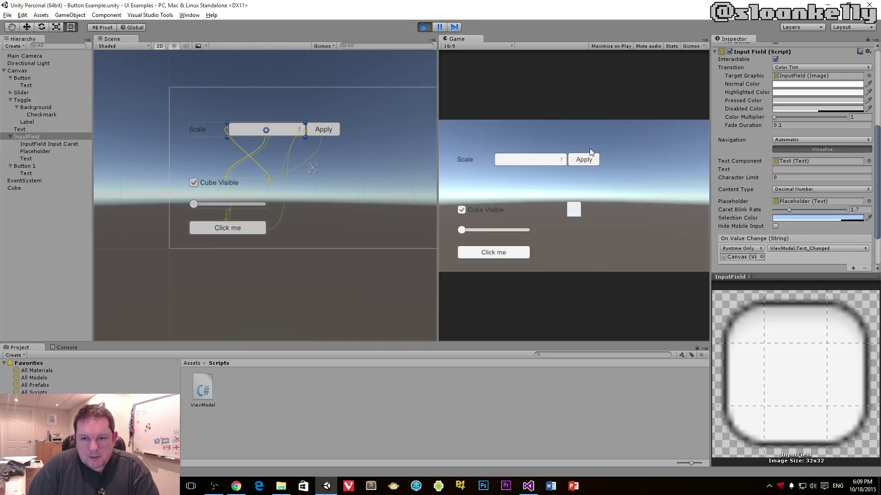
key("BackSpace")
type("5")
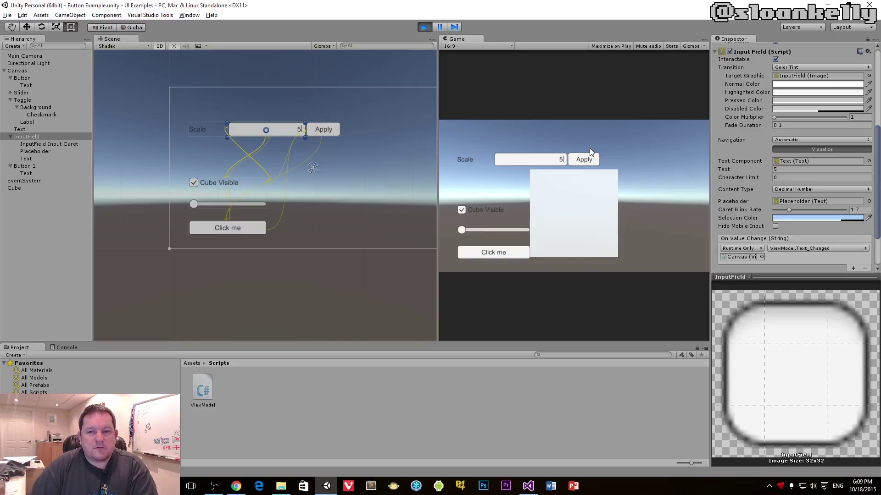
mouse_move(461, 230)
left_mouse_down()
mouse_move(509, 232)
mouse_move(457, 230)
left_mouse_up()
Enter further scale values up to 10, then trim back to 1, watching the cube resize.
left_click(563, 160)
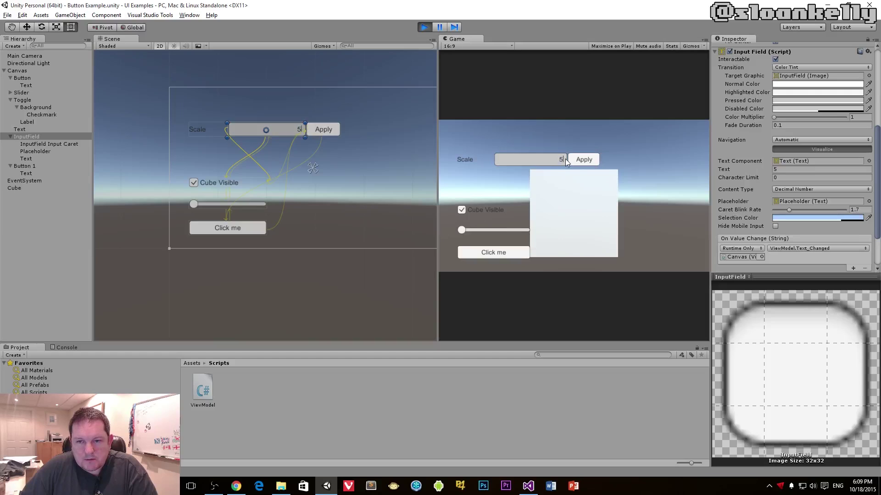
type("1")
key("Return")
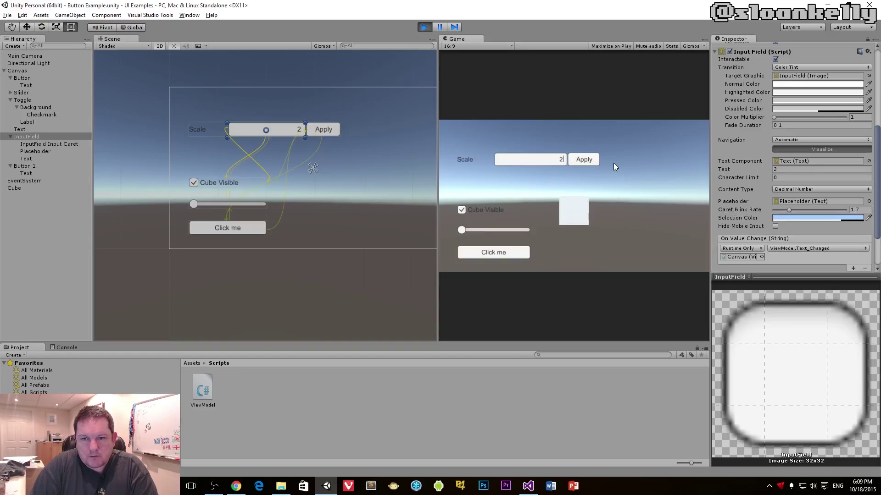
type("4")
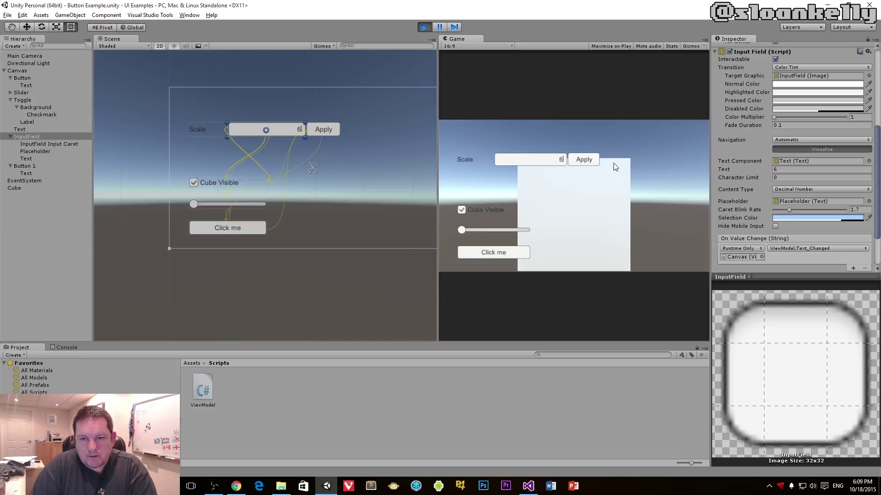
type("8")
key("BackSpace")
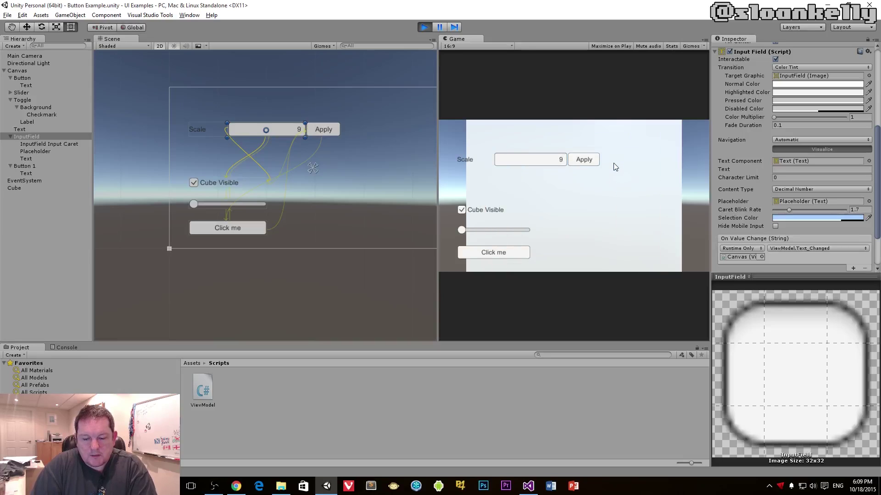
type("10")
left_click(560, 160)
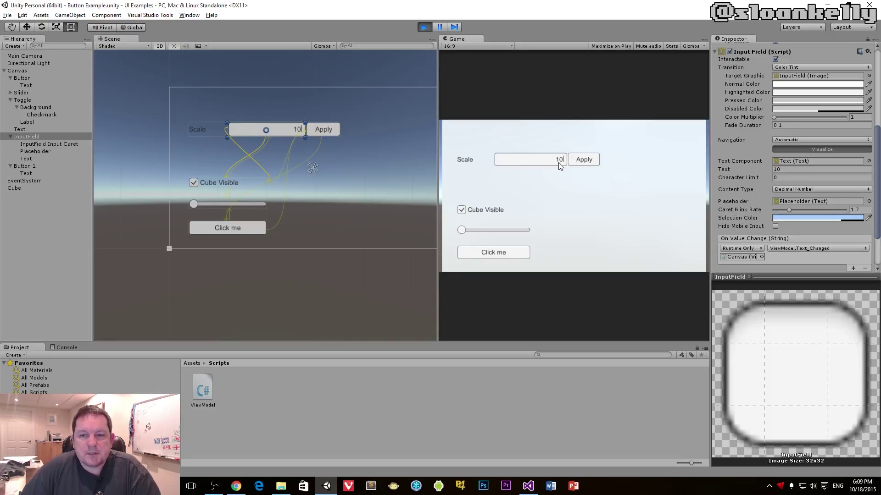
key("BackSpace")
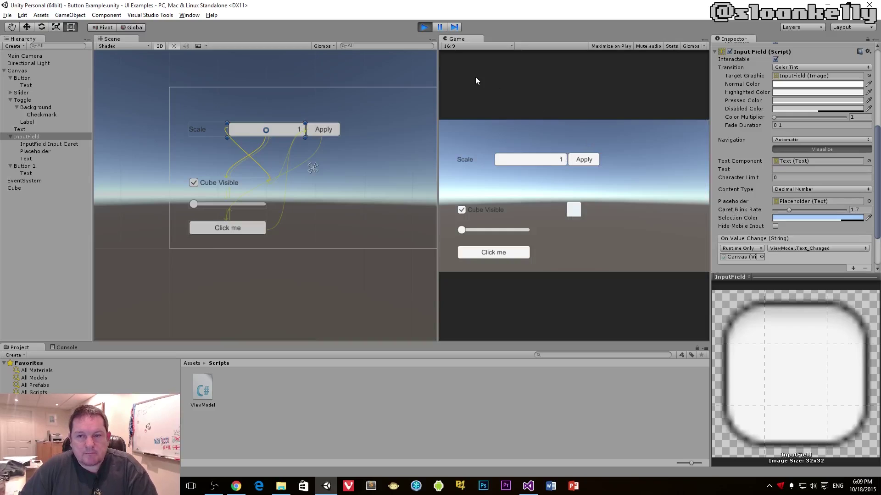